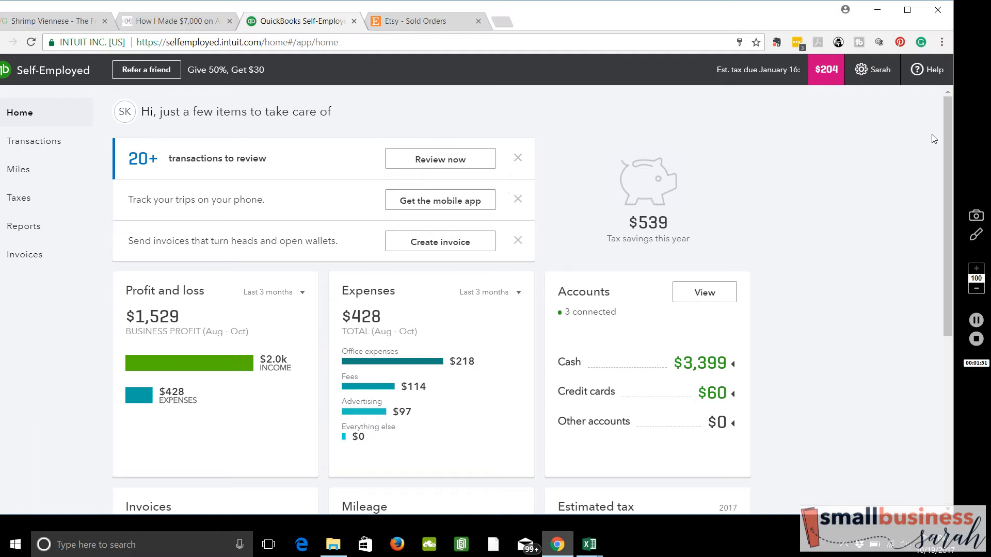
drag(951, 126, 954, 294)
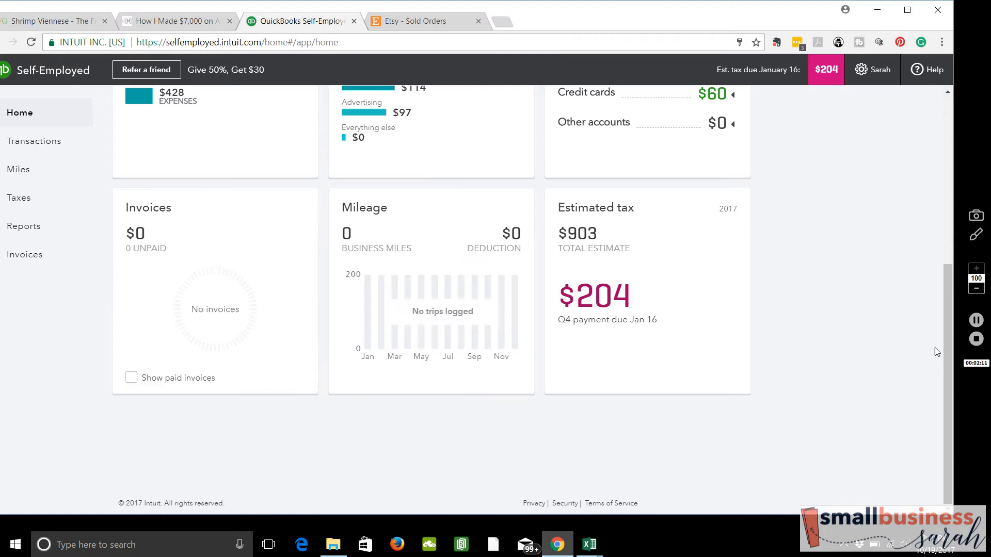
drag(951, 364, 940, 169)
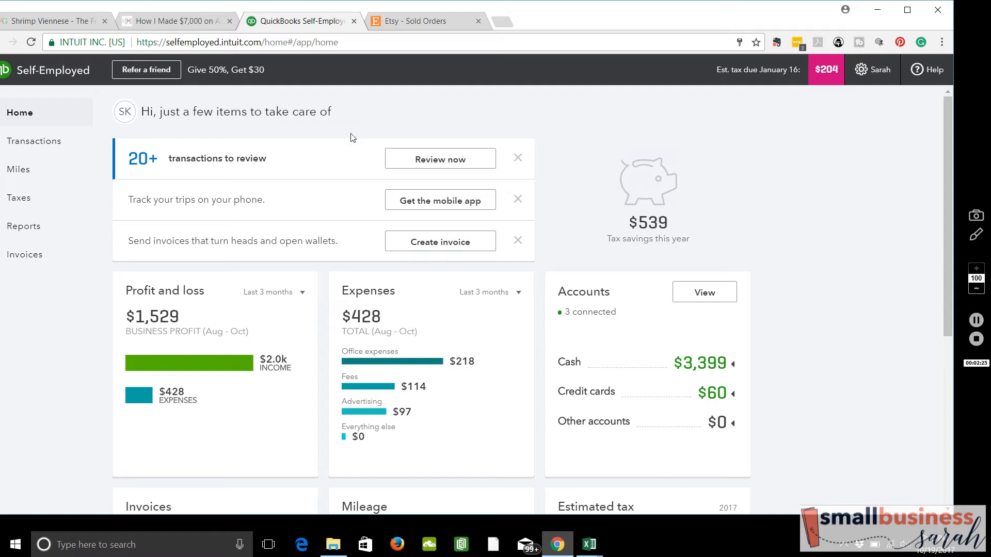
- Go to Transactions and keep the 10/17/17 QuickBooks charge typed as Business
click(46, 146)
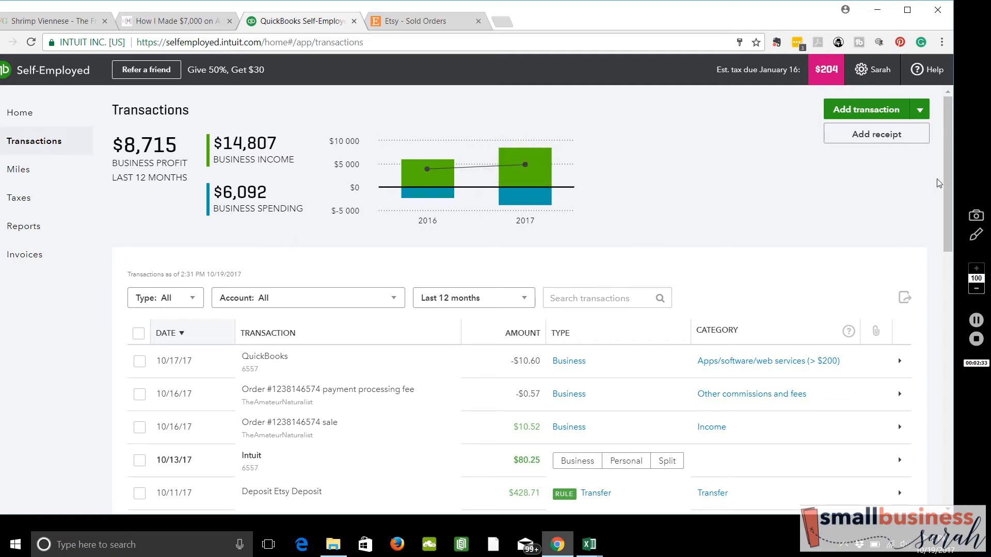
drag(945, 133, 957, 200)
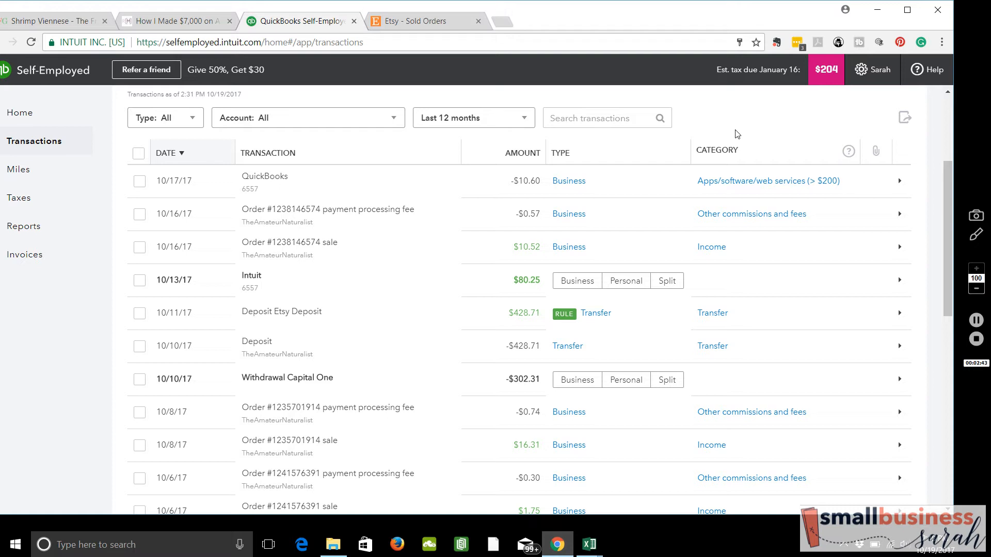
mouse_move(569, 181)
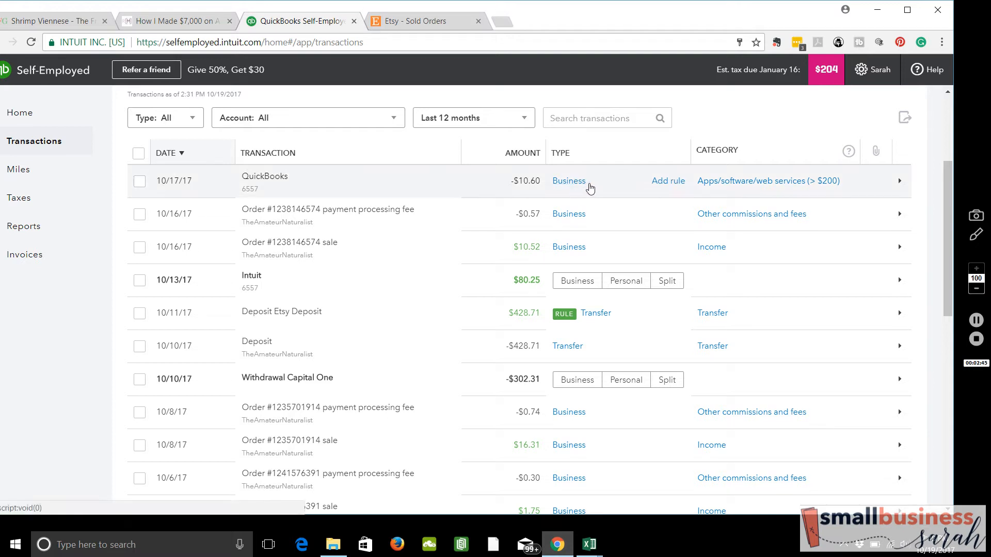
click(575, 185)
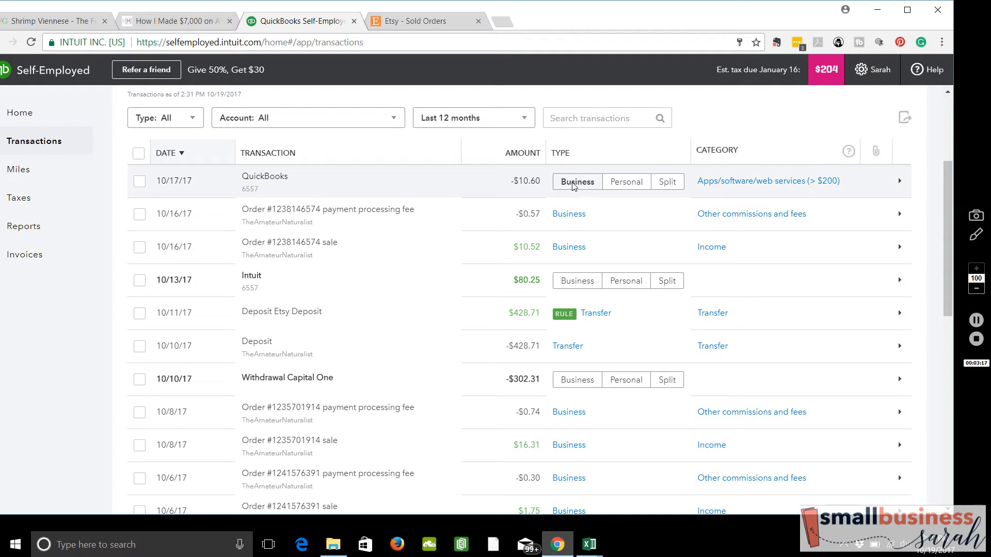
click(577, 181)
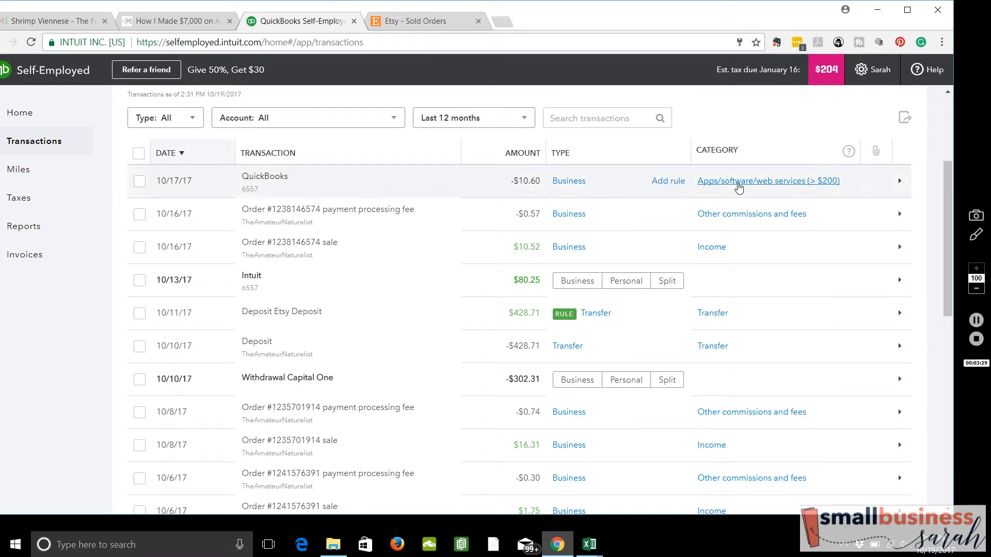
click(739, 187)
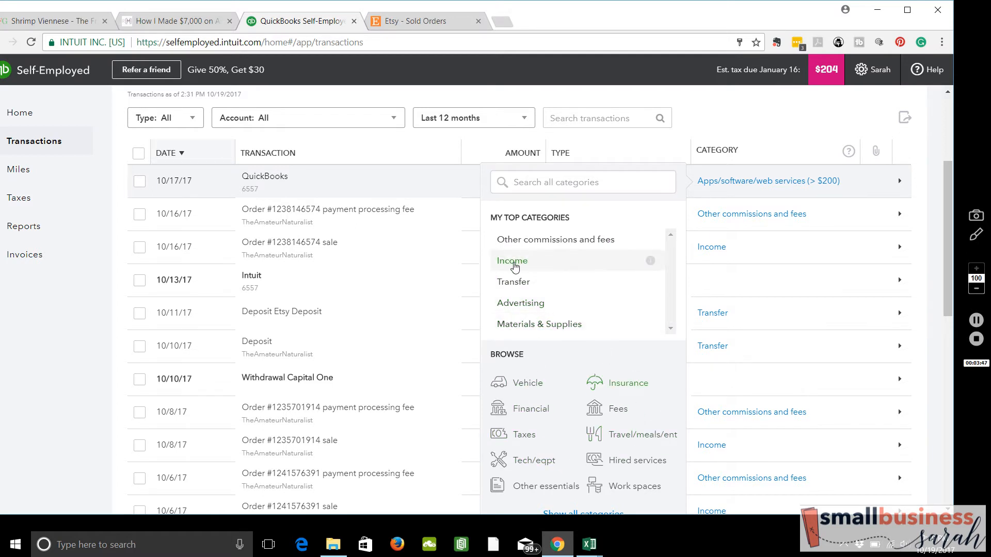
click(514, 262)
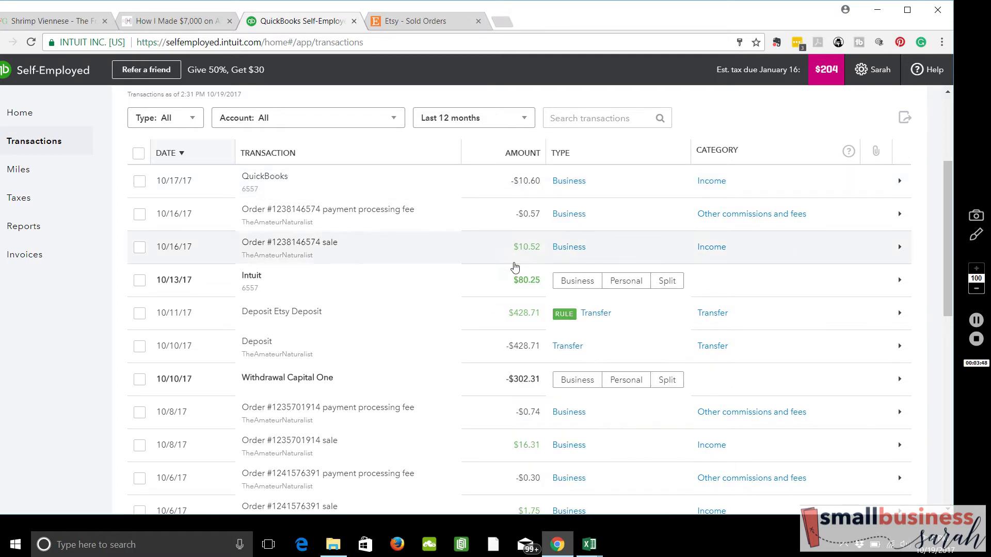
click(713, 182)
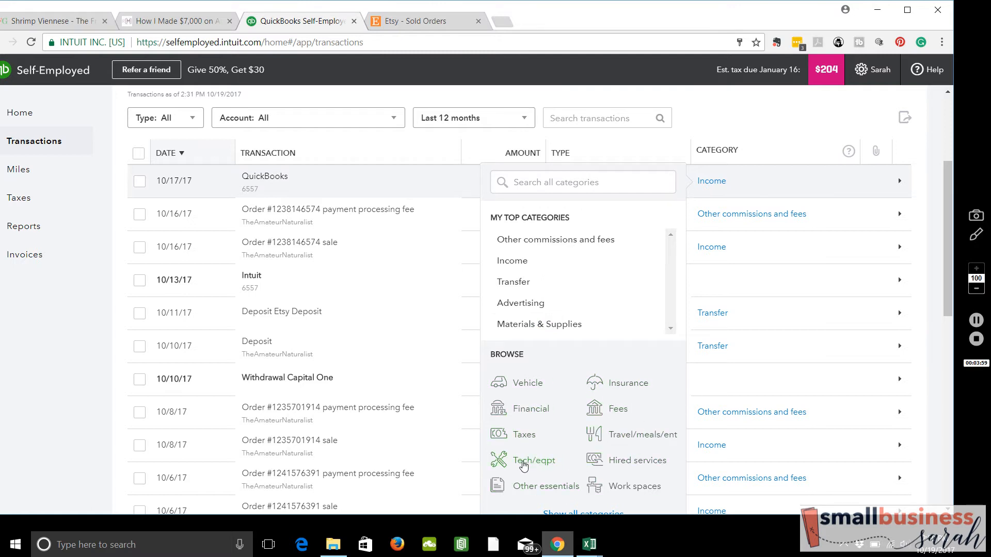
click(523, 462)
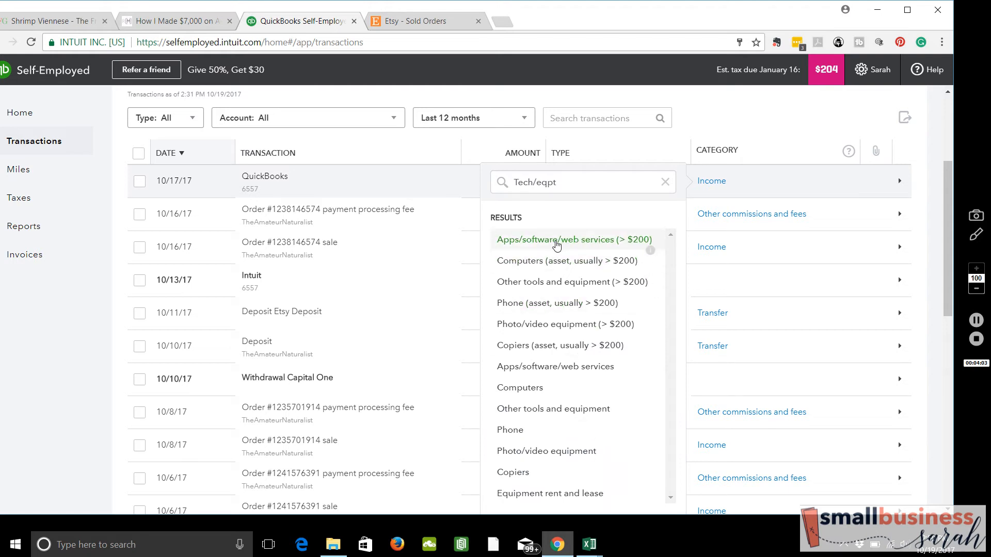
click(556, 245)
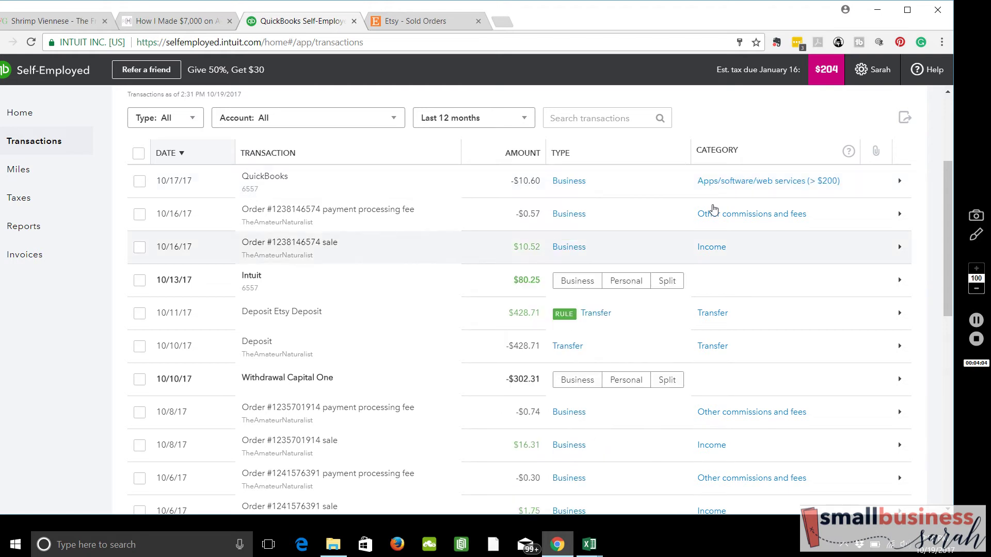
- Browse the Vehicle, Financial and Taxes groups, then categorise the QuickBooks charge as Sales tax
click(775, 187)
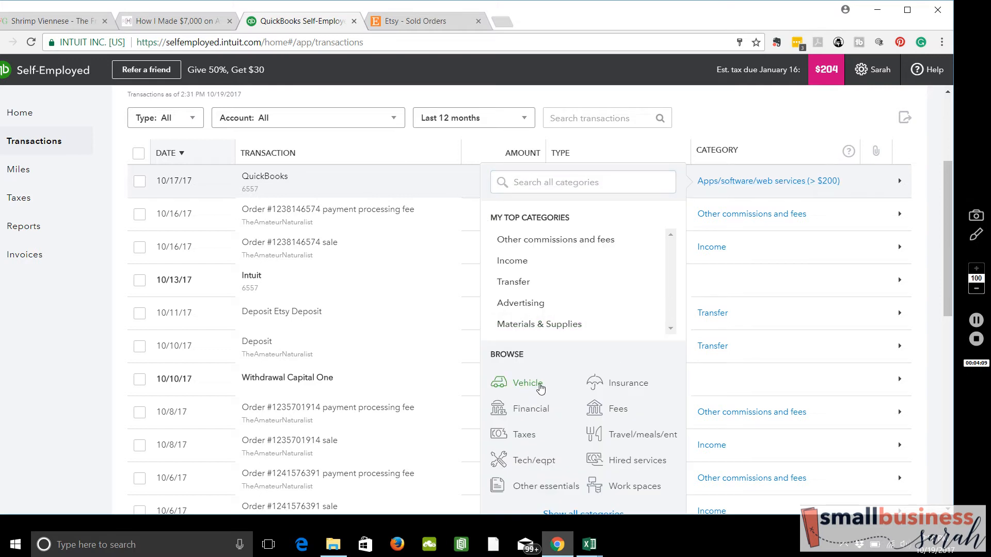
click(530, 388)
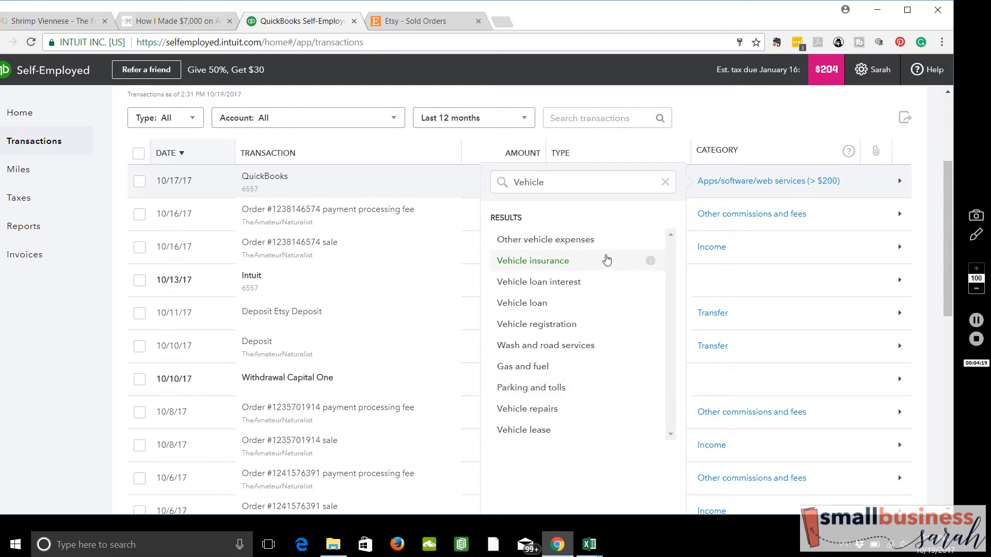
click(667, 185)
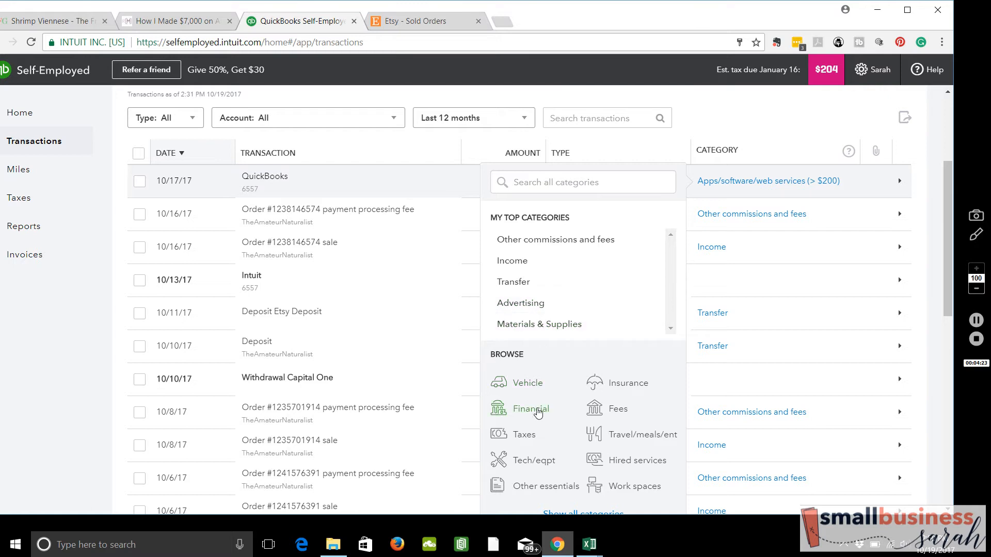
click(531, 409)
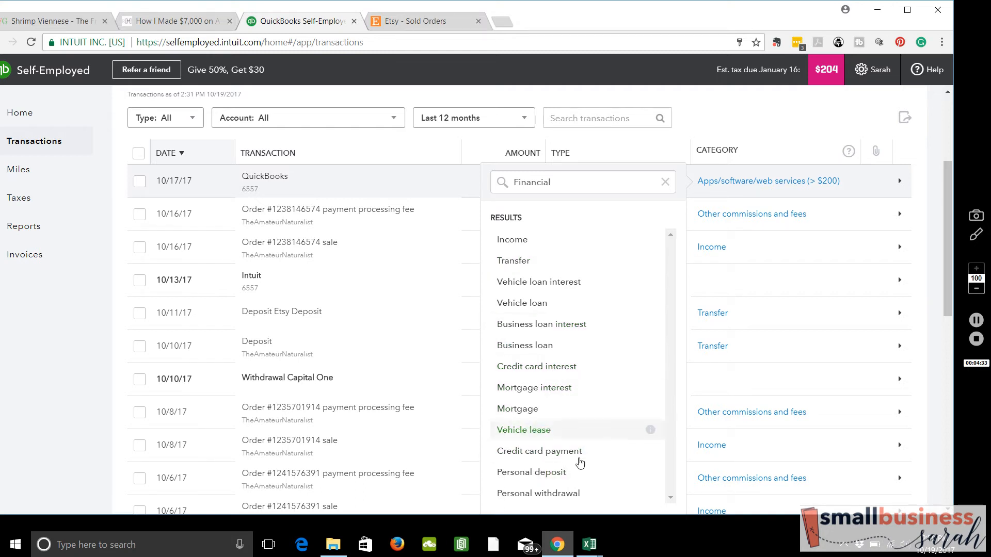
click(666, 186)
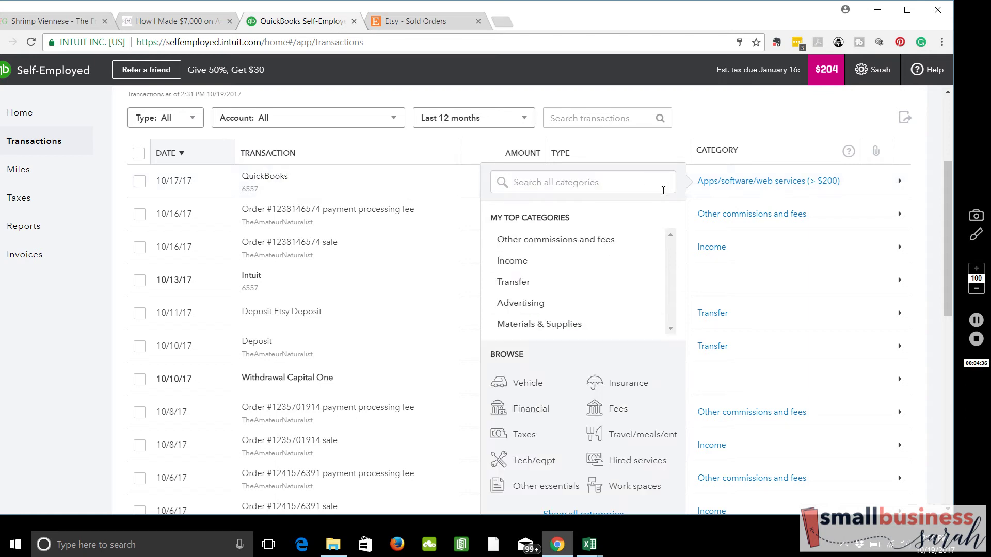
click(524, 434)
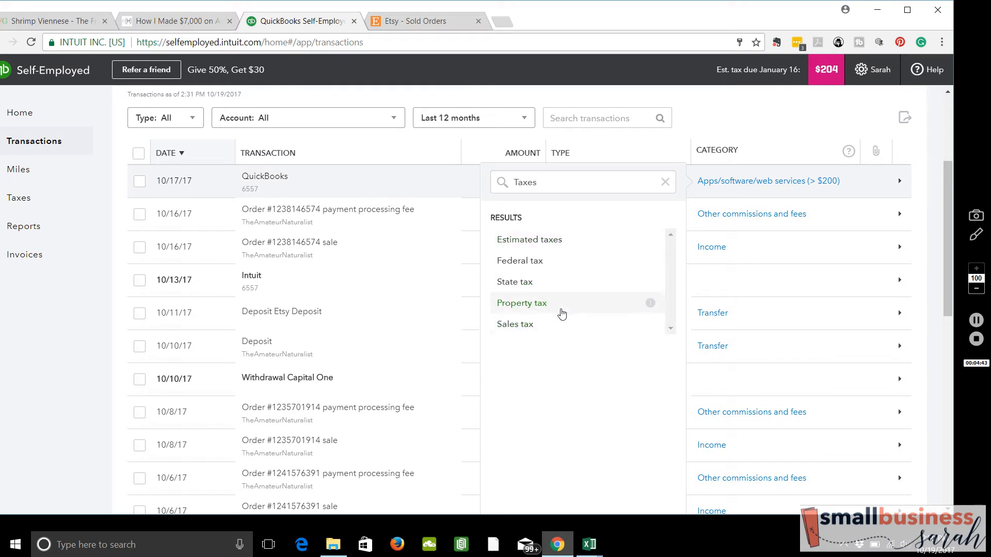
click(515, 325)
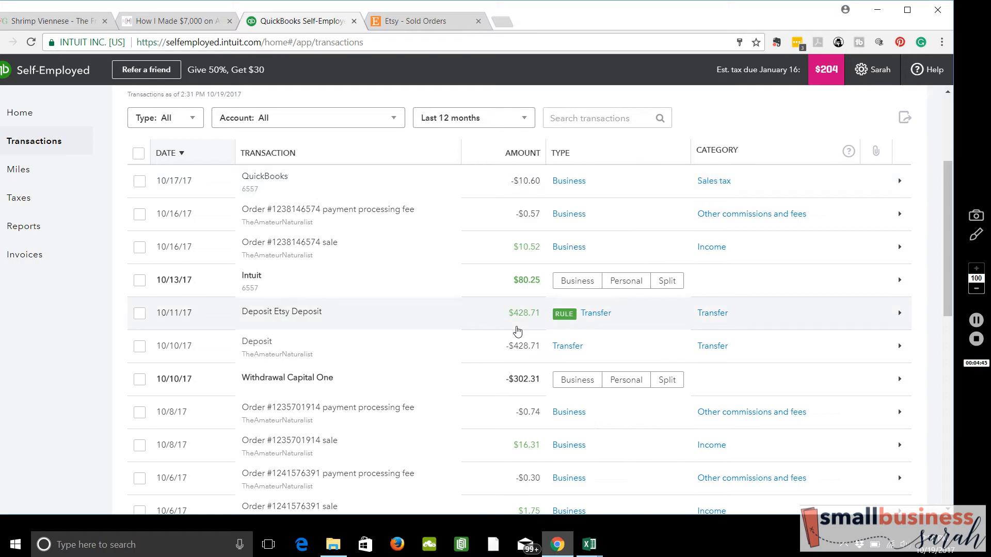
- Browse the Tech/eqpt, Other essentials, Insurance and Fees category groups for the charge
click(713, 182)
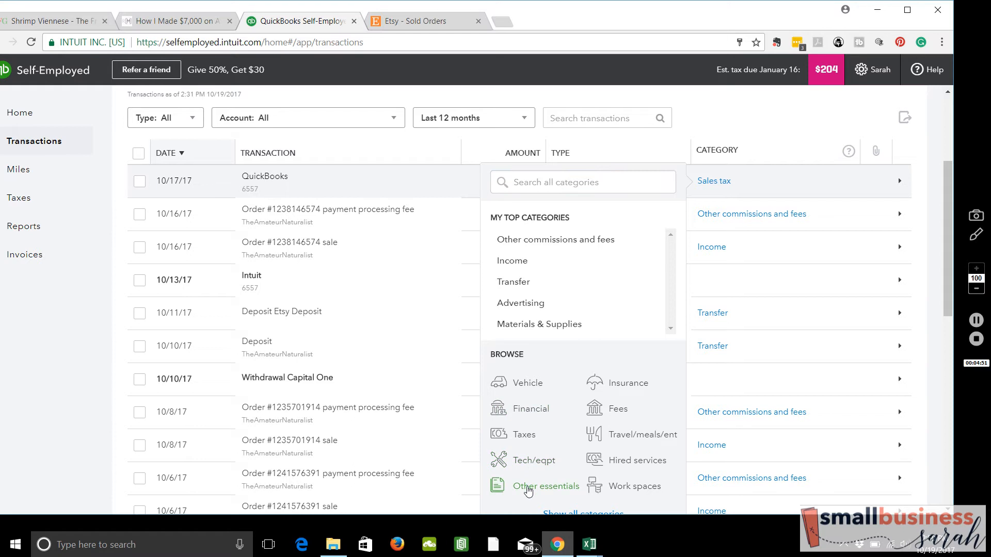
click(534, 461)
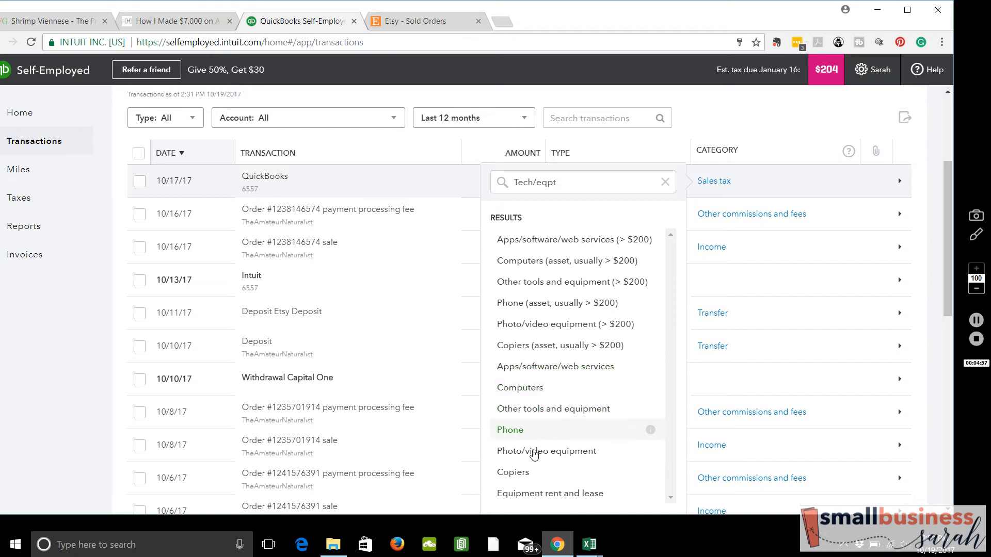
click(667, 183)
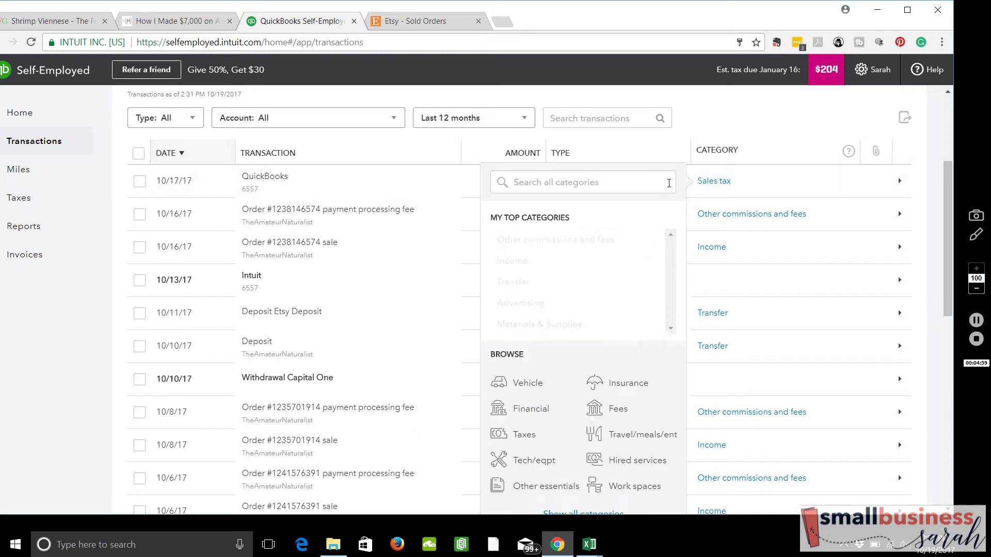
click(546, 486)
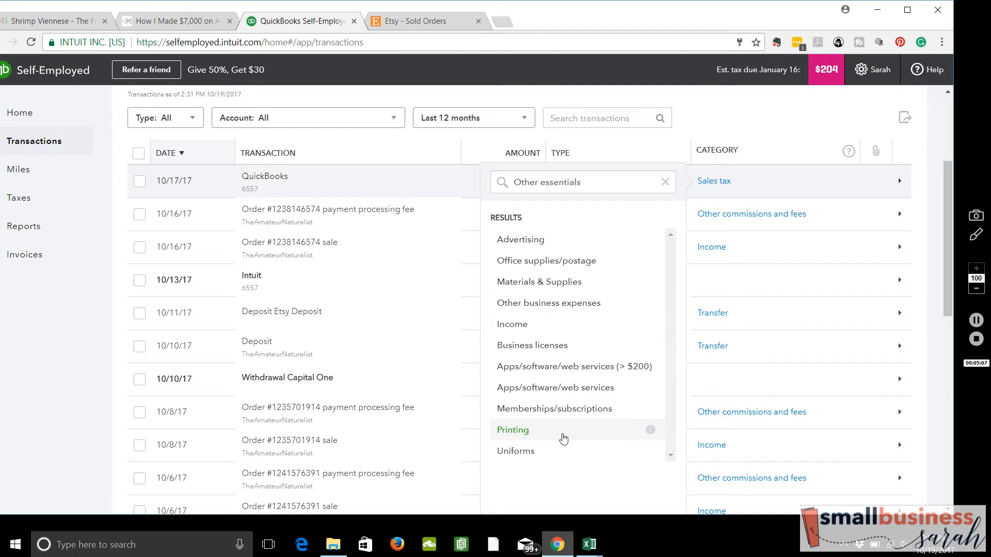
click(666, 184)
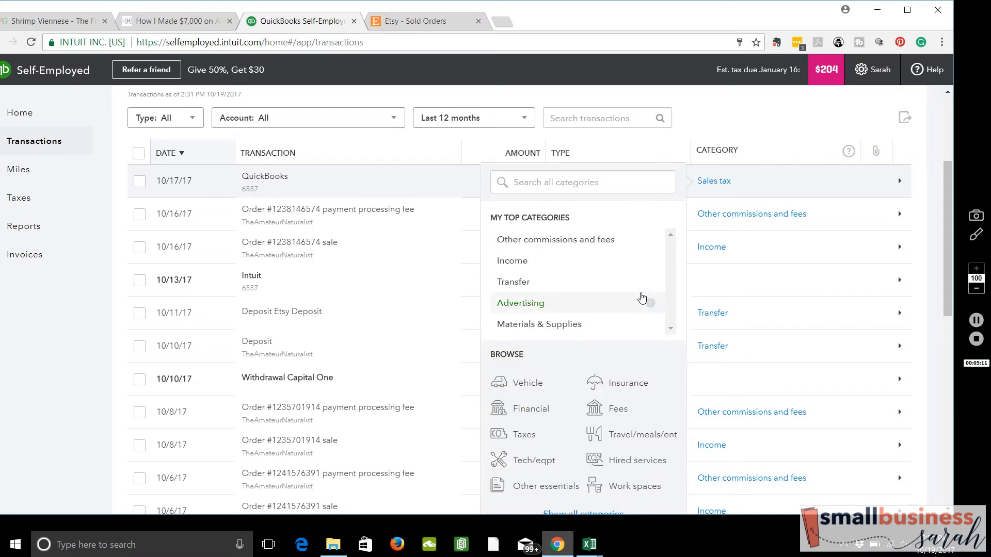
click(627, 384)
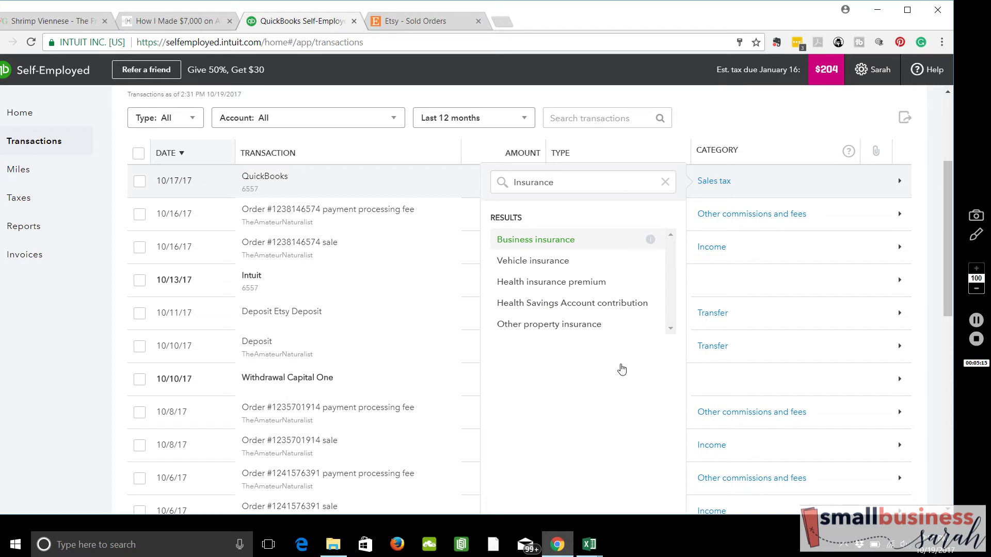
click(667, 183)
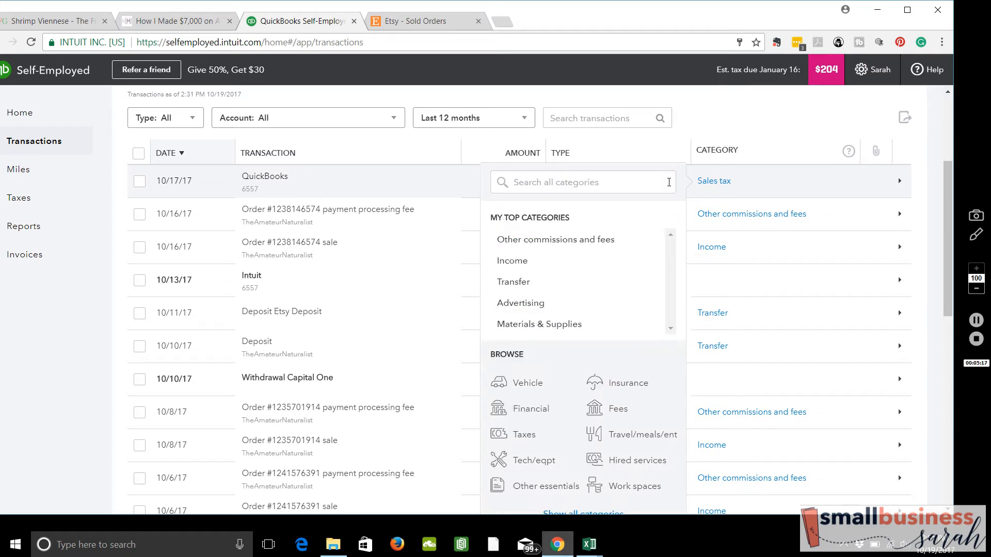
click(618, 410)
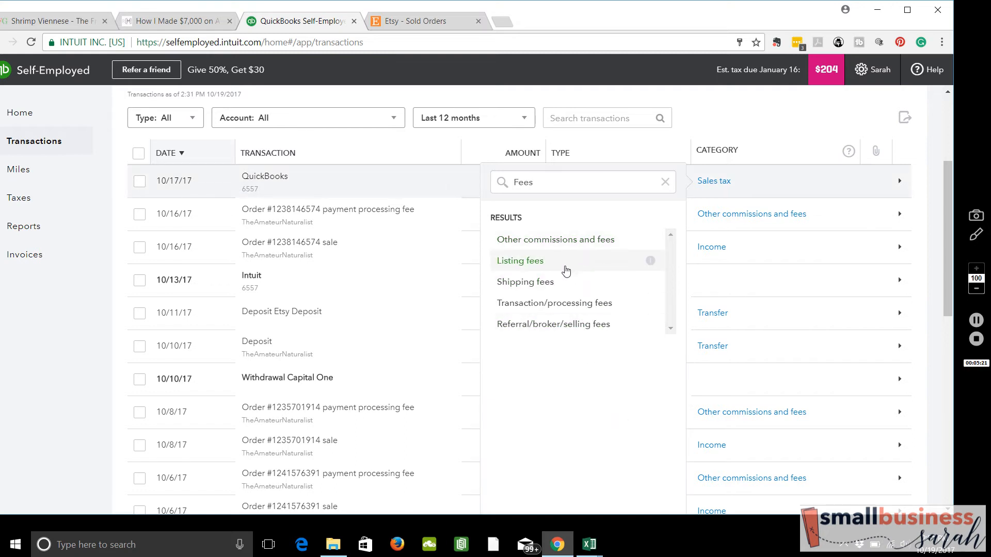
- Browse the Travel/meals/ent, Hired services and Work spaces groups, ending on Tech/eqpt
click(665, 184)
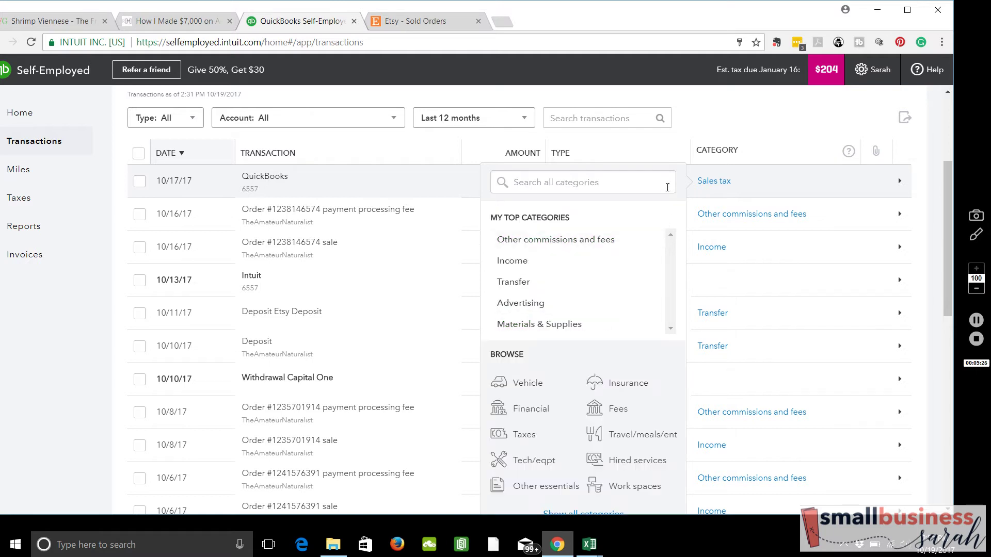
click(625, 438)
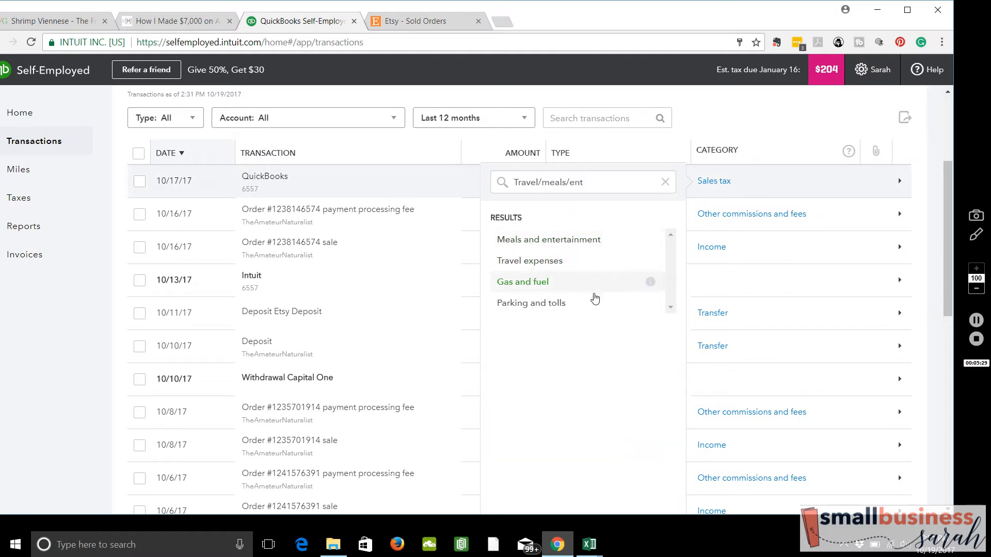
click(667, 184)
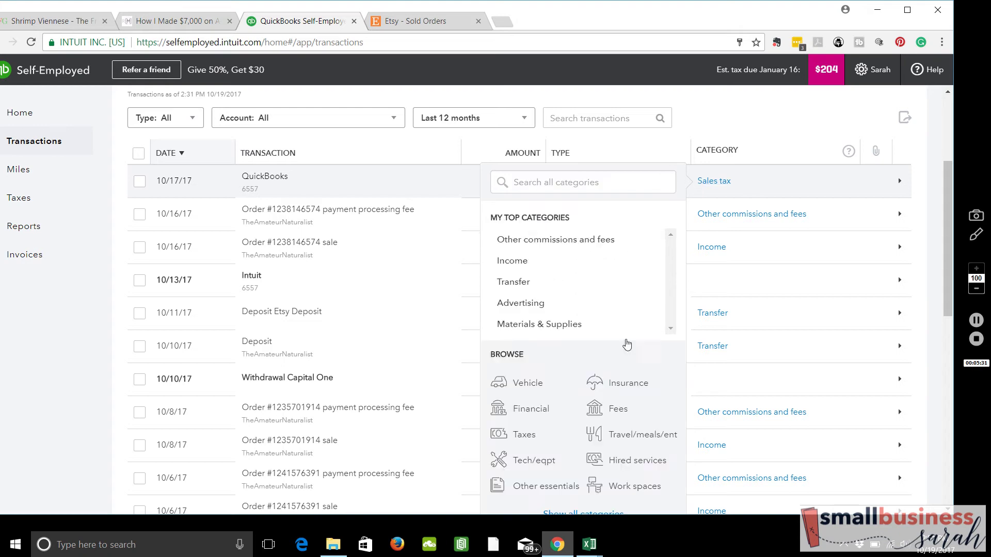
click(630, 462)
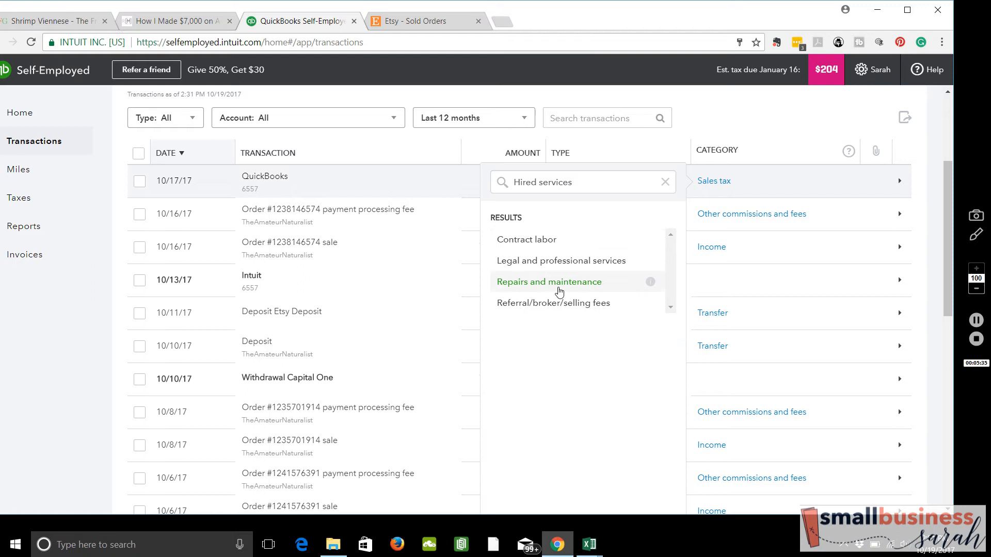
click(668, 183)
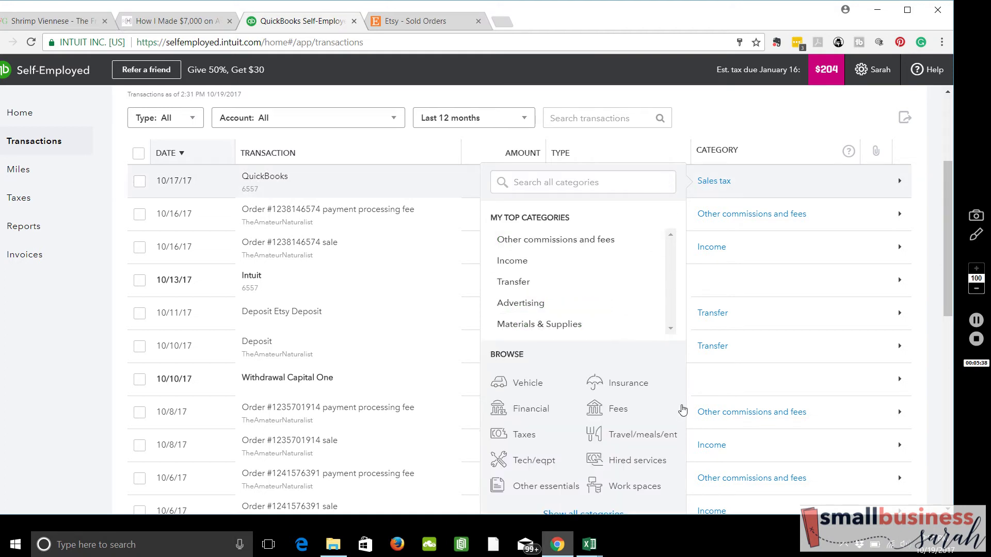
click(637, 489)
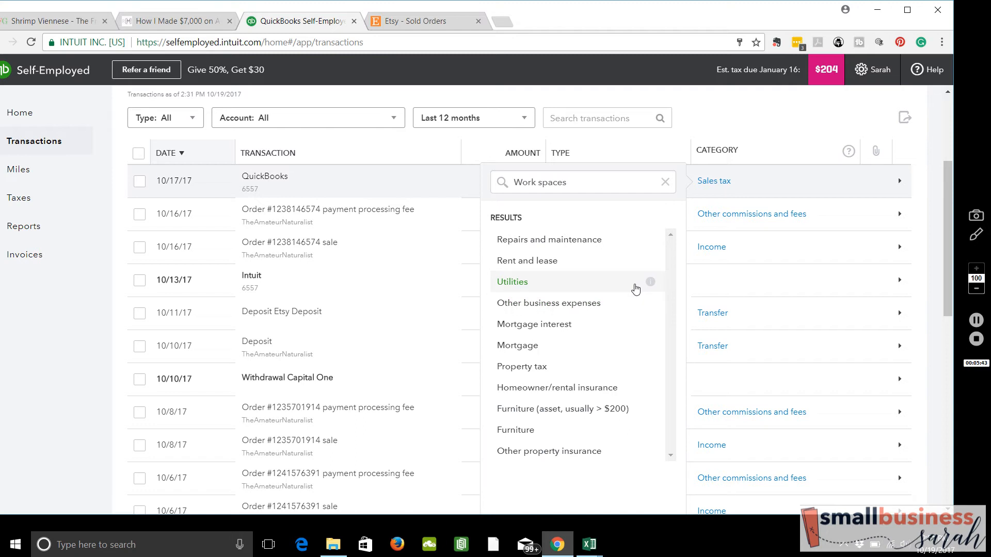
click(666, 183)
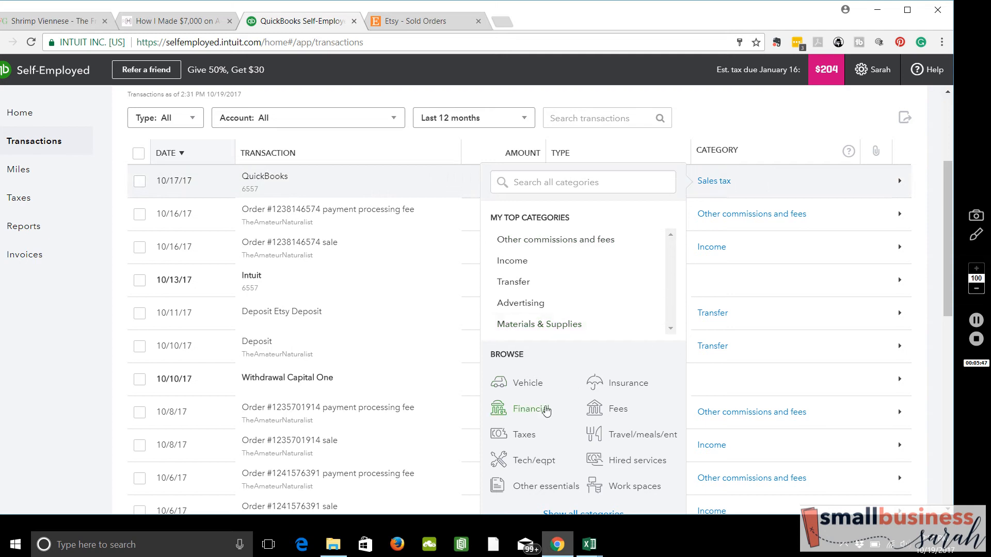
click(521, 462)
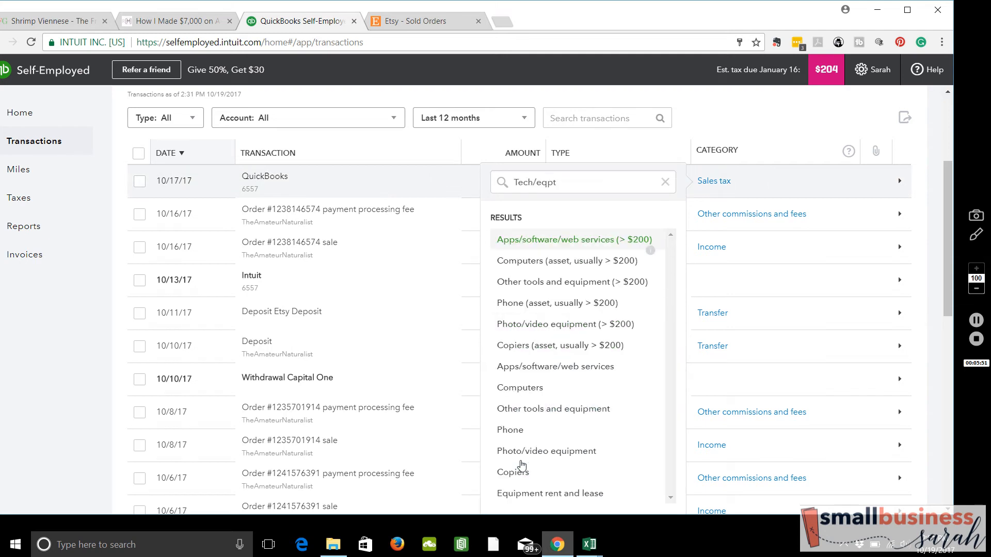
- Categorize the charge as Apps/software/web services (> $200), review its detail panel and save it twice
click(575, 239)
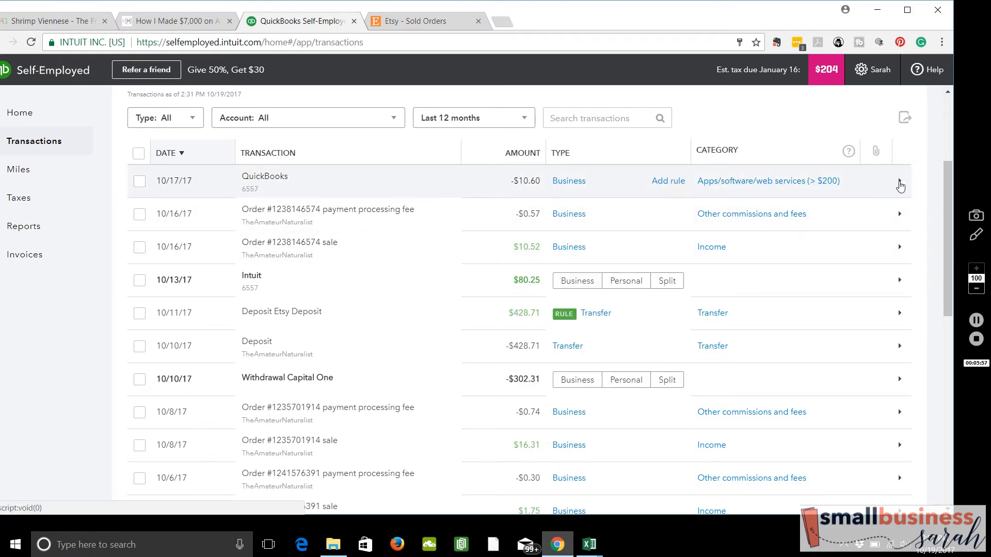
click(900, 186)
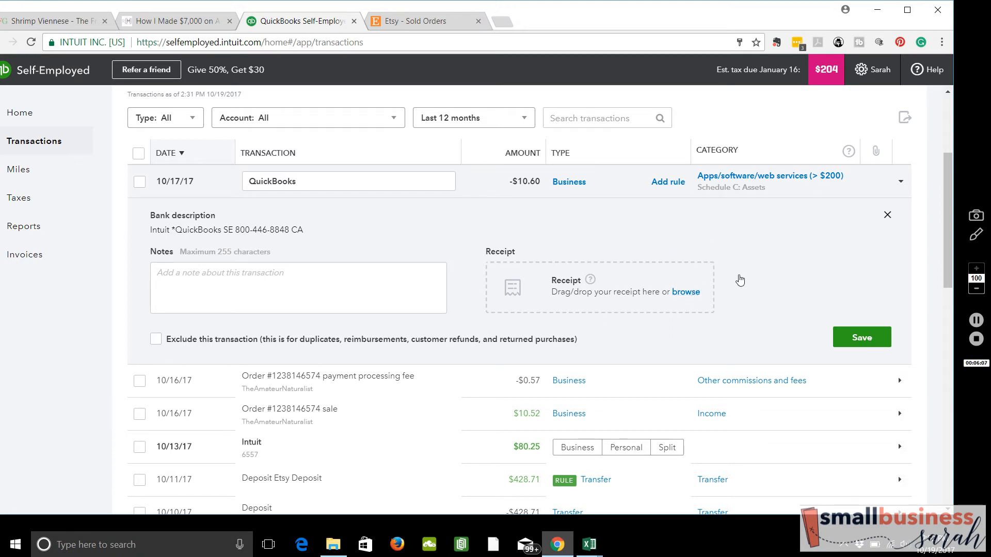
click(852, 344)
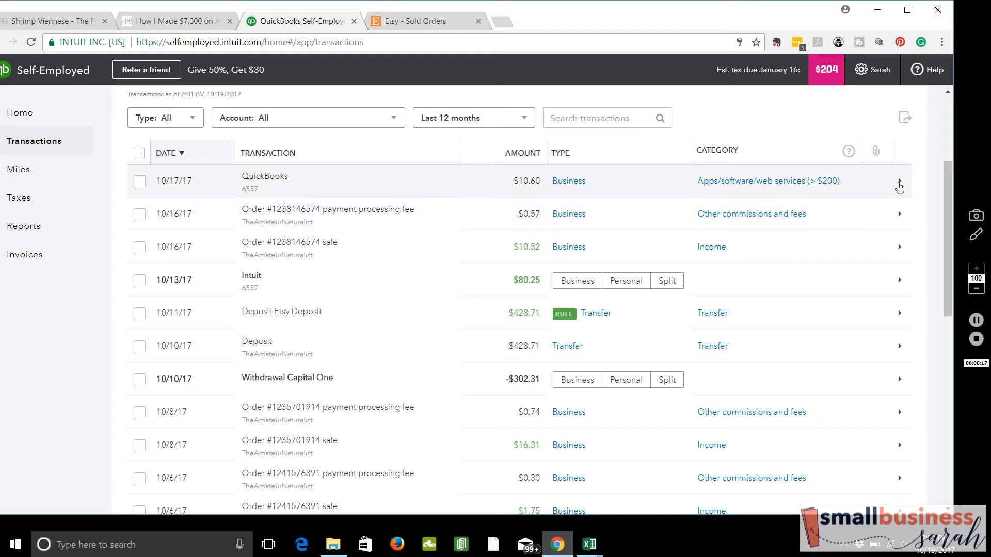
click(900, 186)
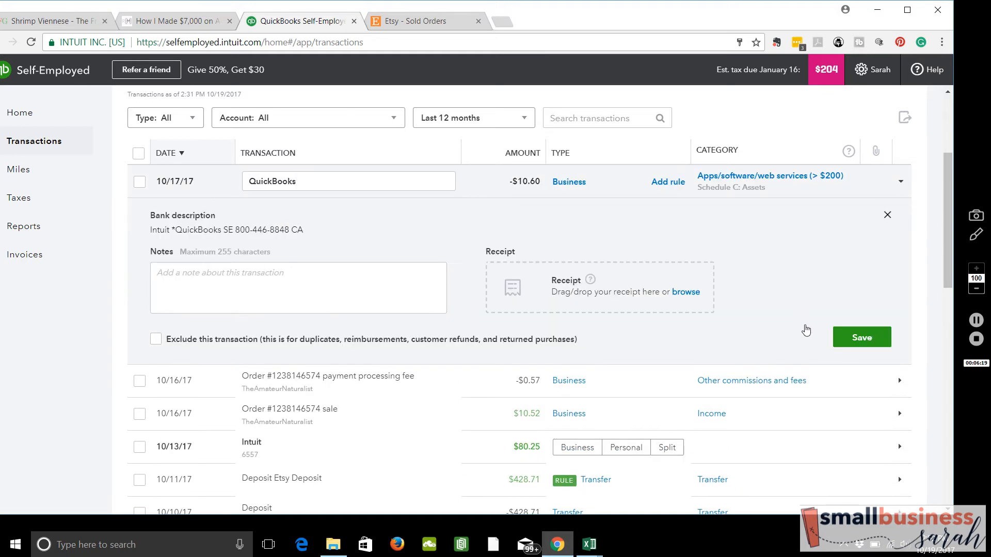
click(862, 339)
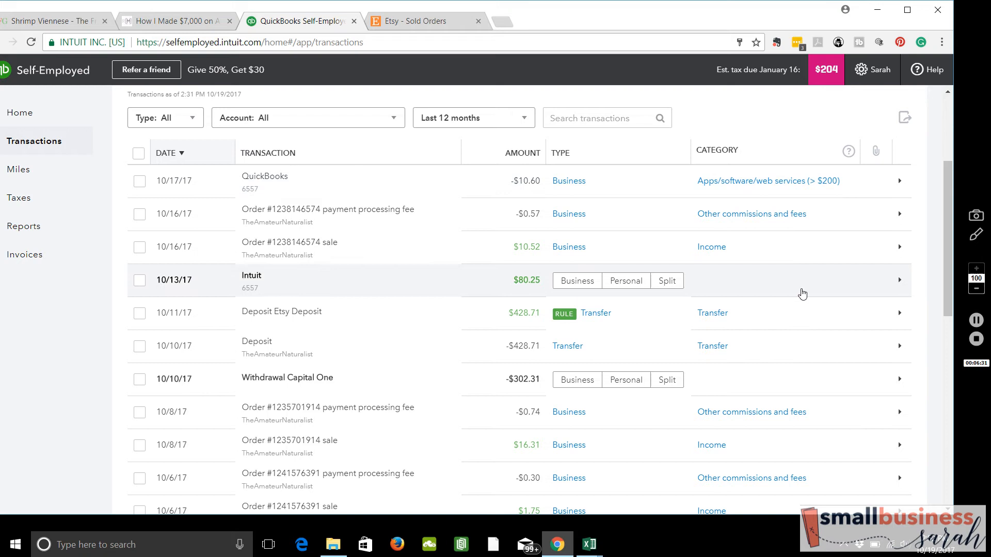
mouse_move(949, 239)
mouse_down()
mouse_move(950, 224)
mouse_move(952, 247)
mouse_up()
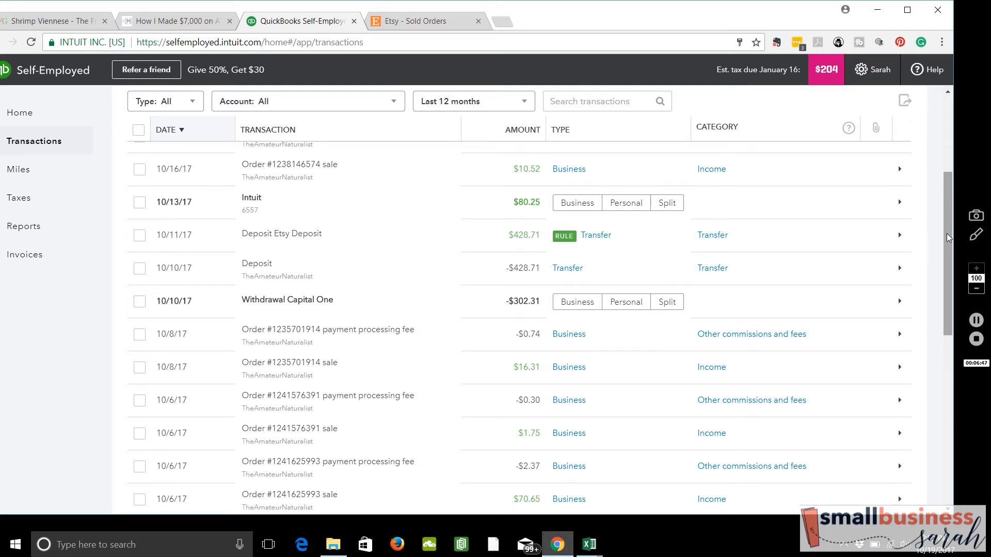
drag(947, 233, 950, 216)
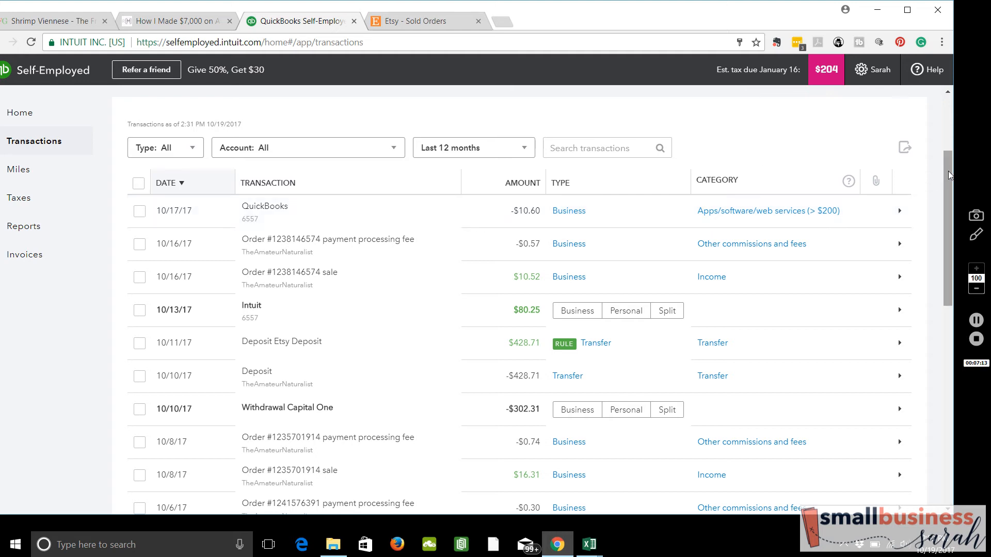
drag(950, 170, 959, 338)
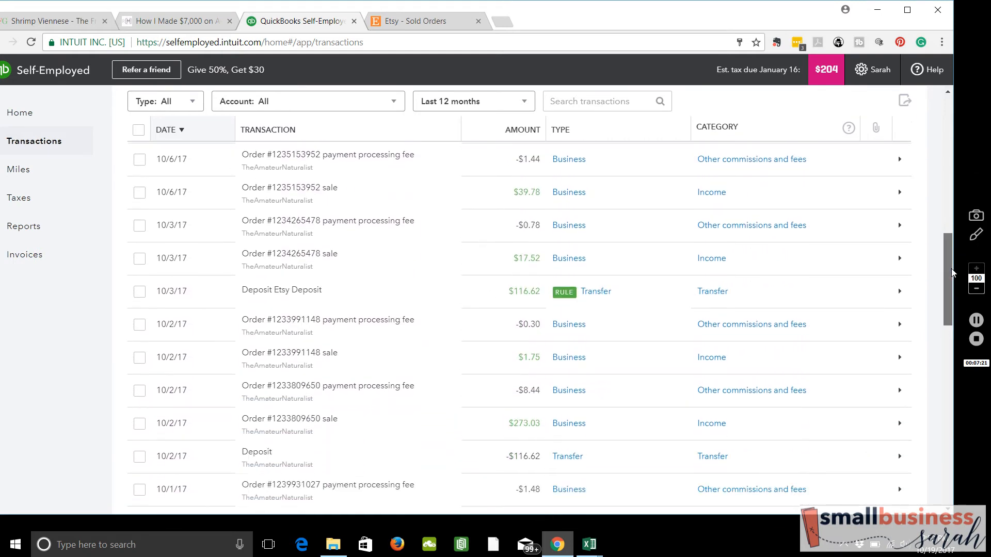
drag(952, 271, 954, 358)
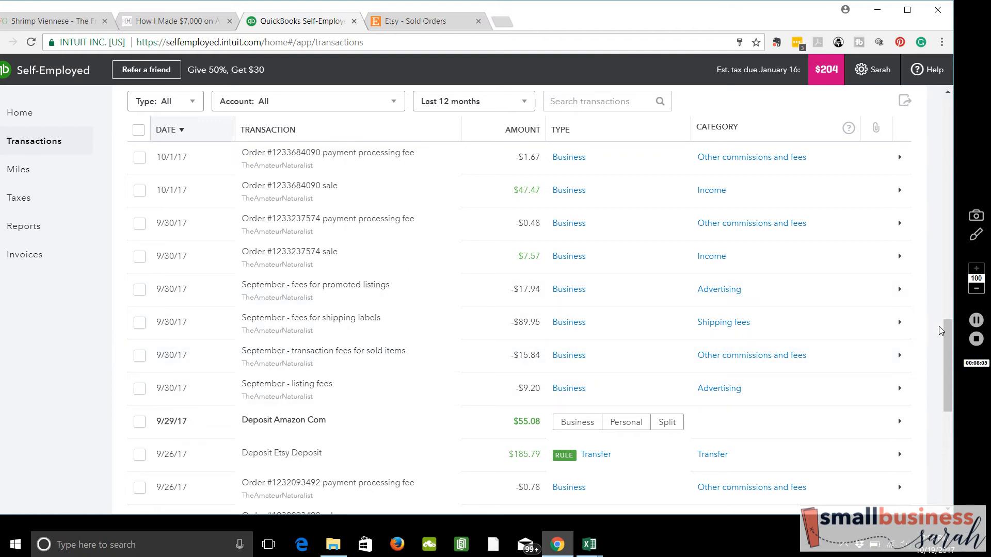
drag(948, 330, 948, 410)
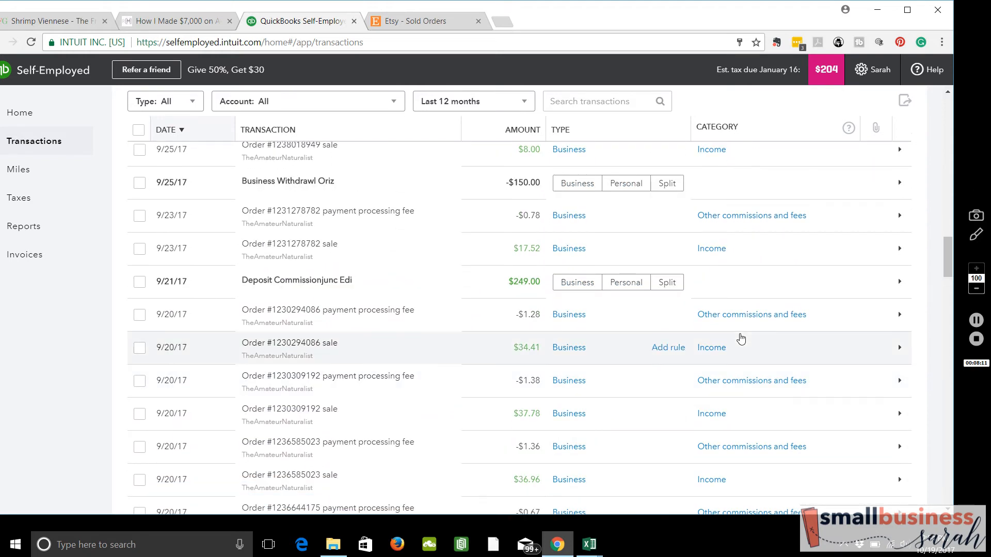
drag(947, 263, 947, 246)
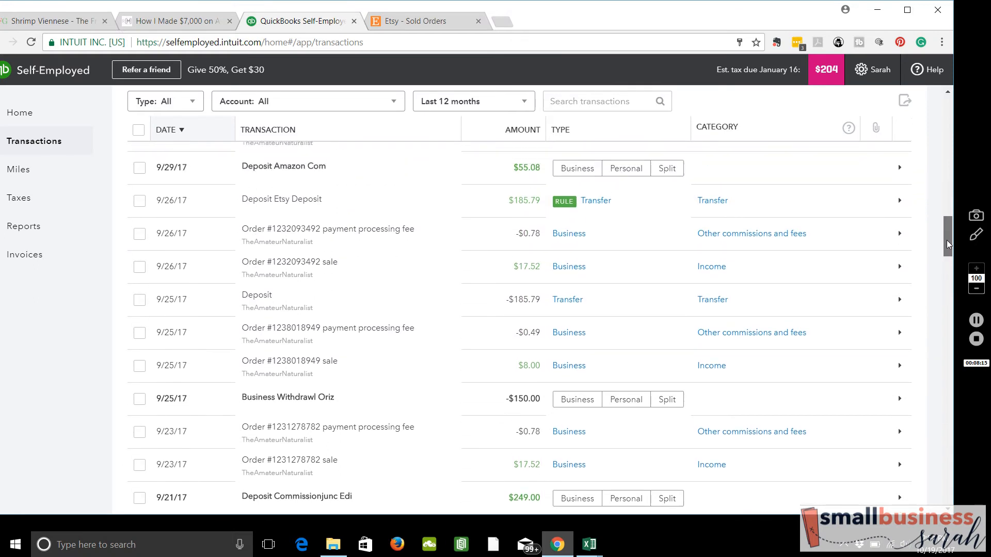
drag(948, 247, 947, 256)
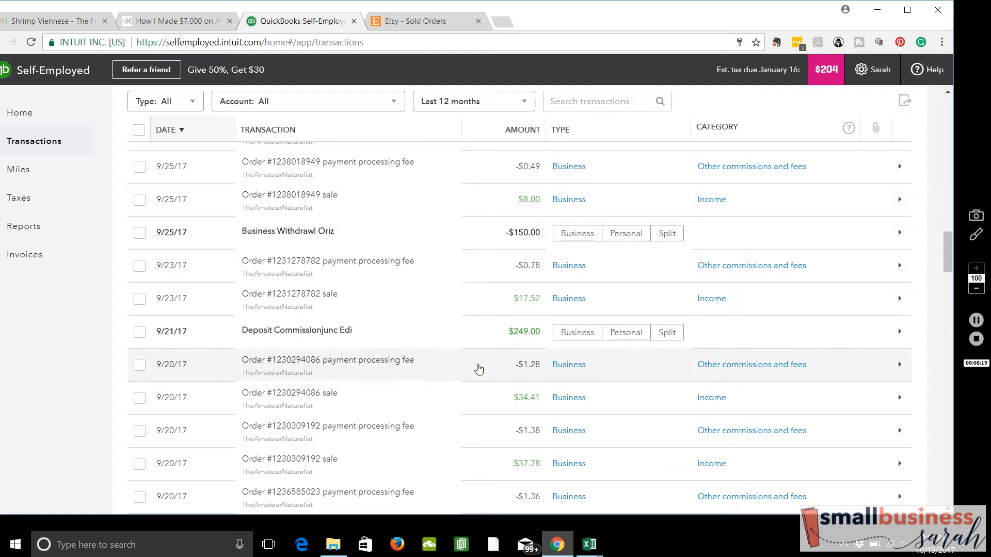
mouse_move(484, 398)
mouse_move(526, 396)
mouse_move(665, 348)
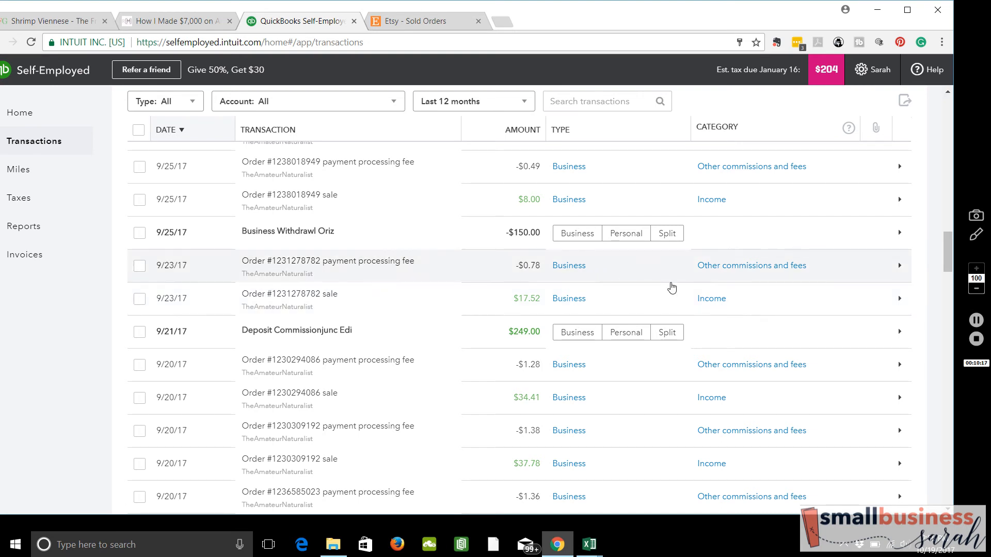
click(741, 270)
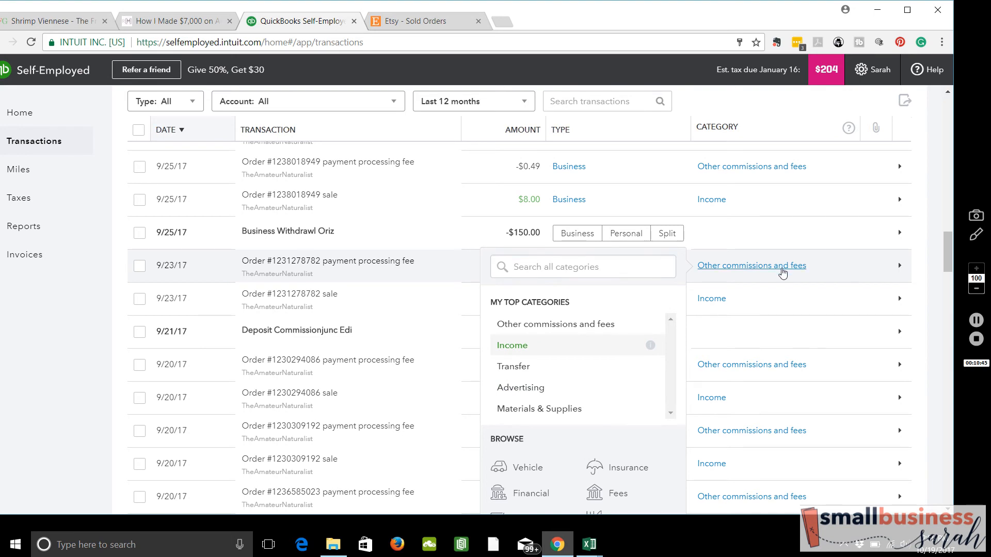
click(782, 271)
mouse_move(819, 302)
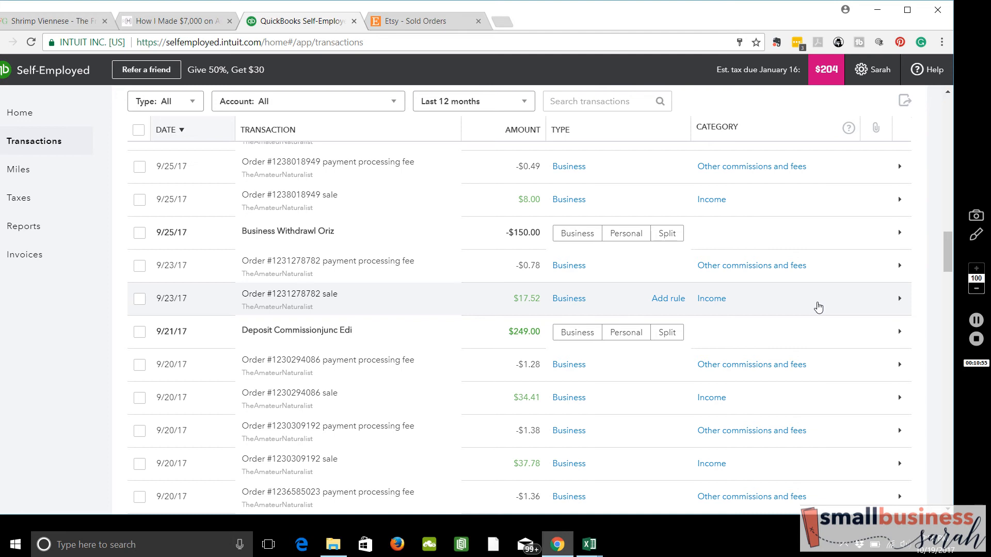
drag(947, 167, 949, 131)
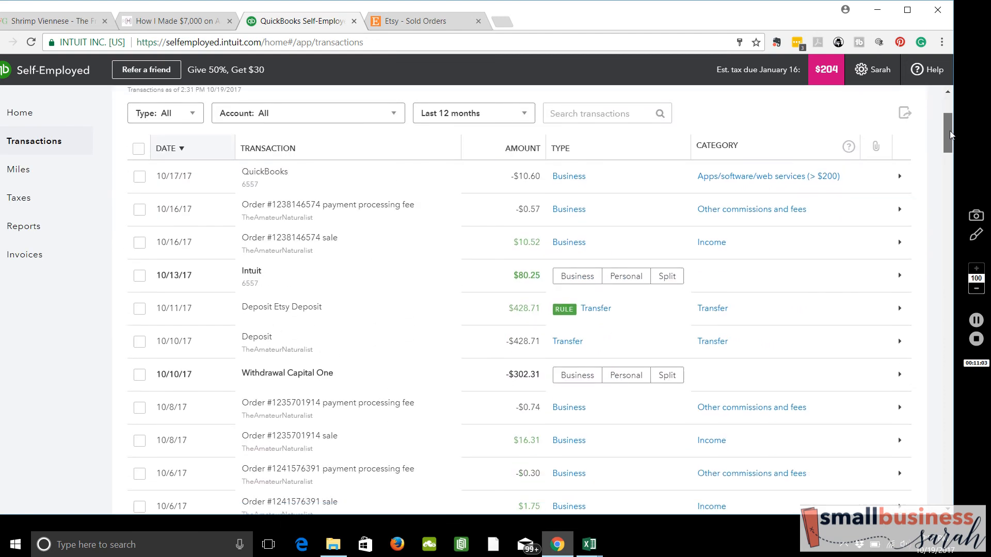
drag(948, 139, 948, 125)
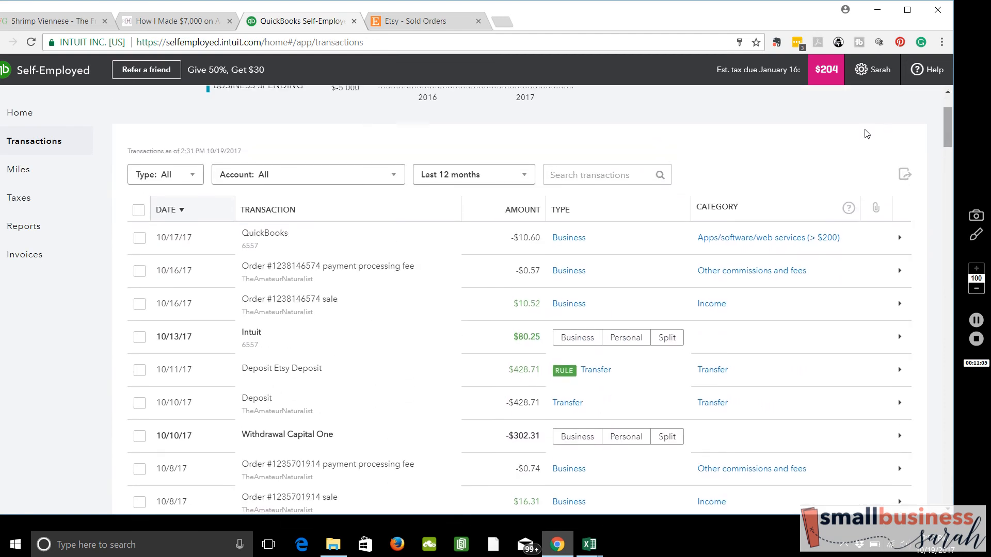
- Go to the Miles page for logging business trips
click(44, 176)
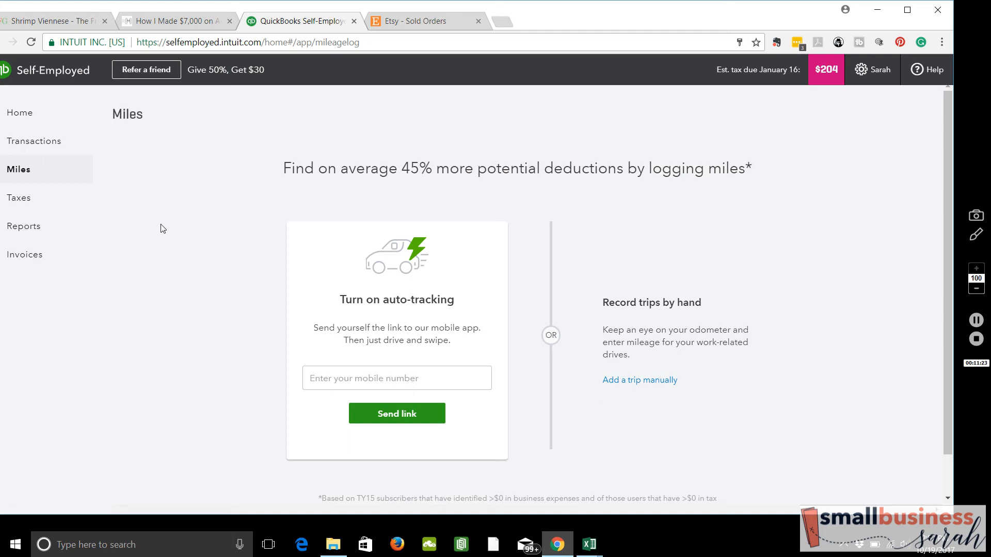
click(62, 146)
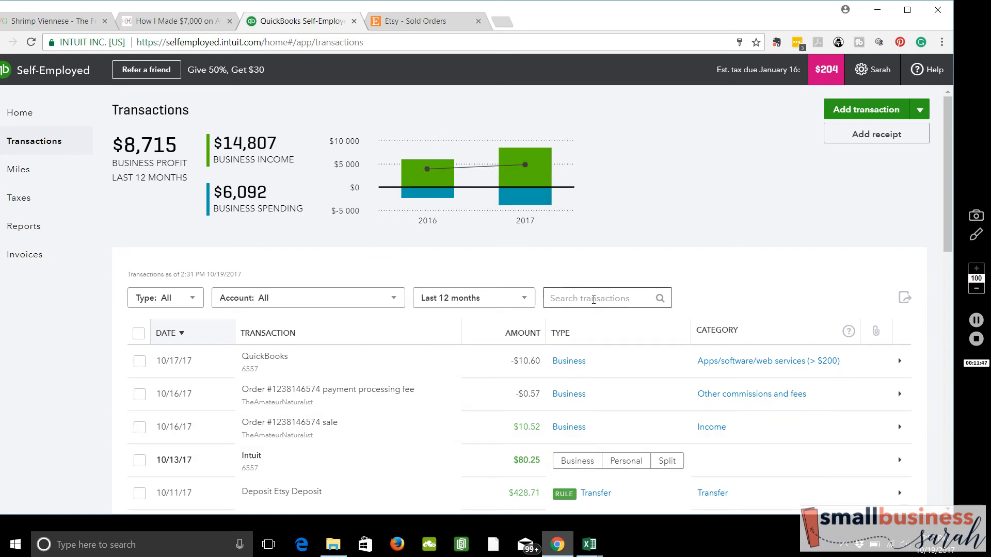
click(48, 170)
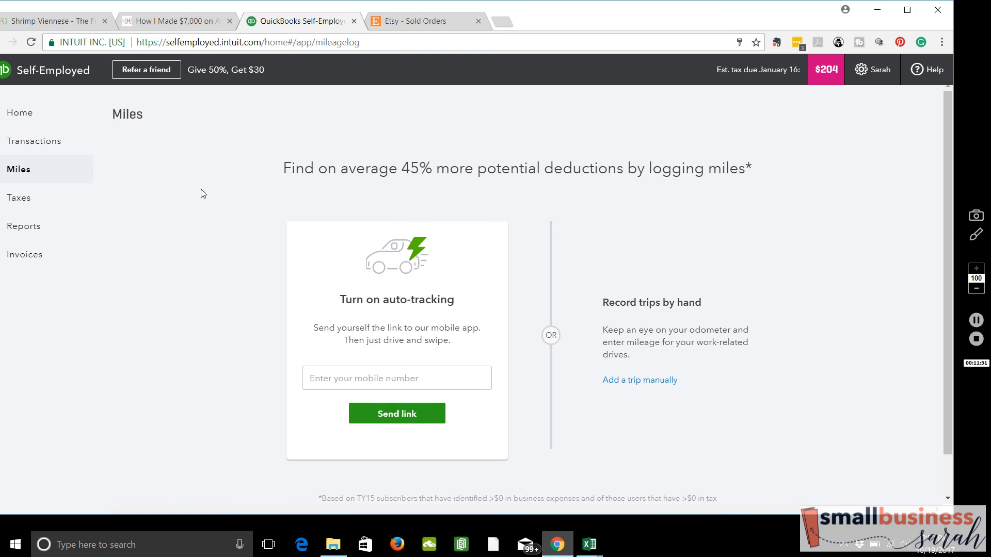
- View the quarterly estimated Taxes overview, then go to Reports
click(44, 200)
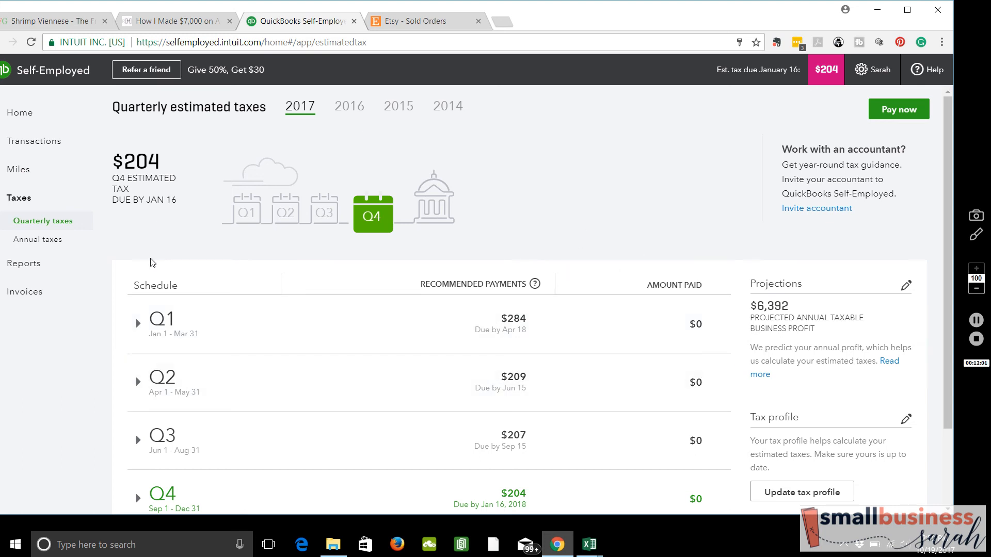
click(21, 263)
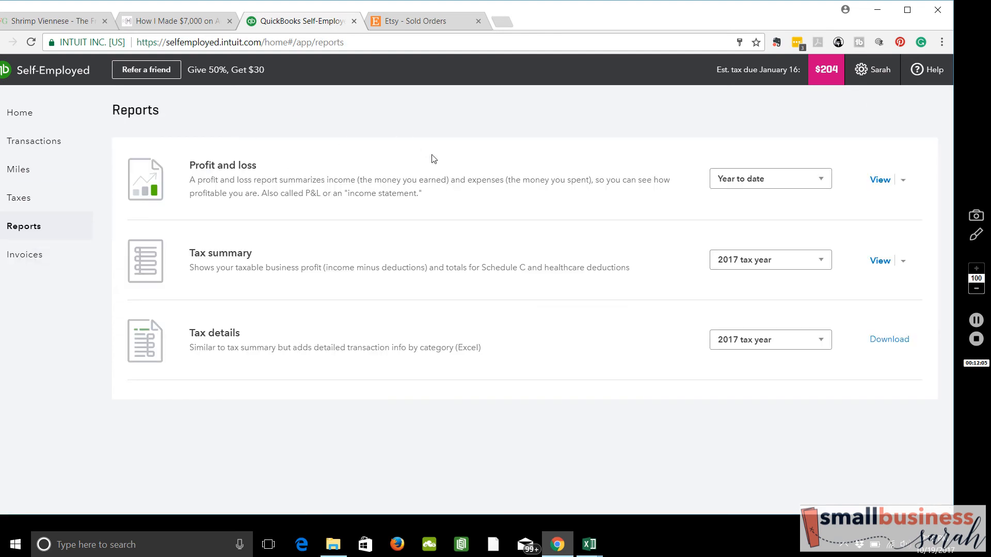
- Go to the Invoices section for creating and sending invoices
click(54, 258)
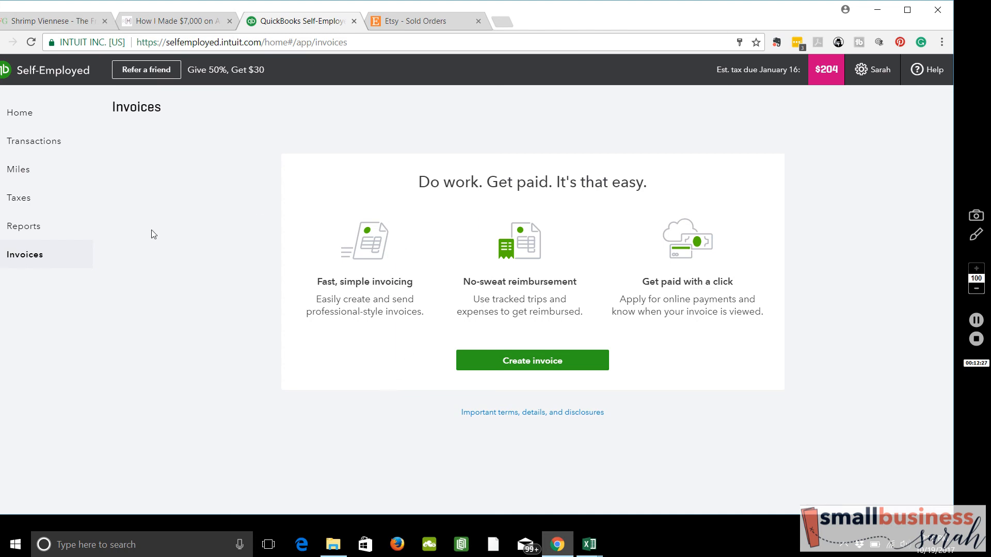
- From Reports, view the year-to-date Profit and Loss report
click(47, 231)
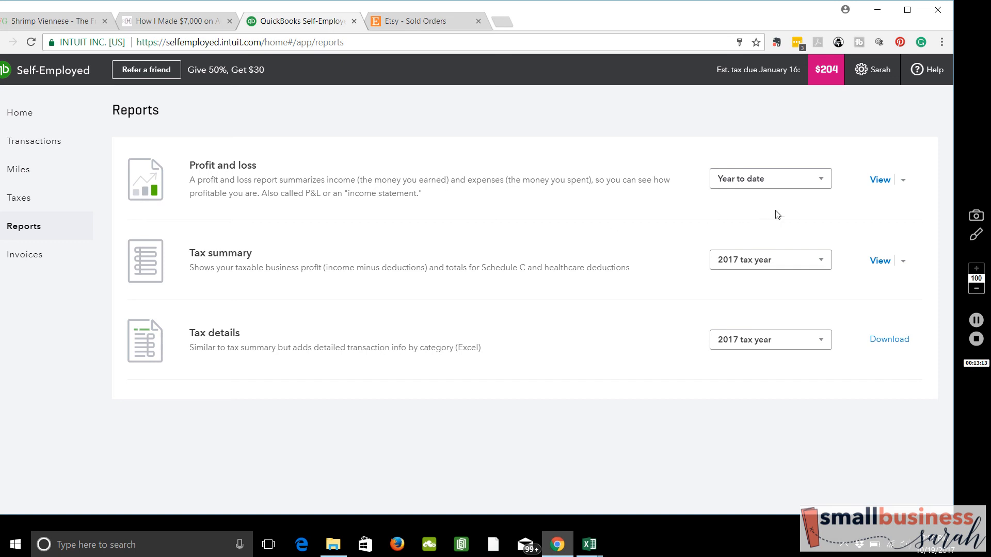
click(881, 180)
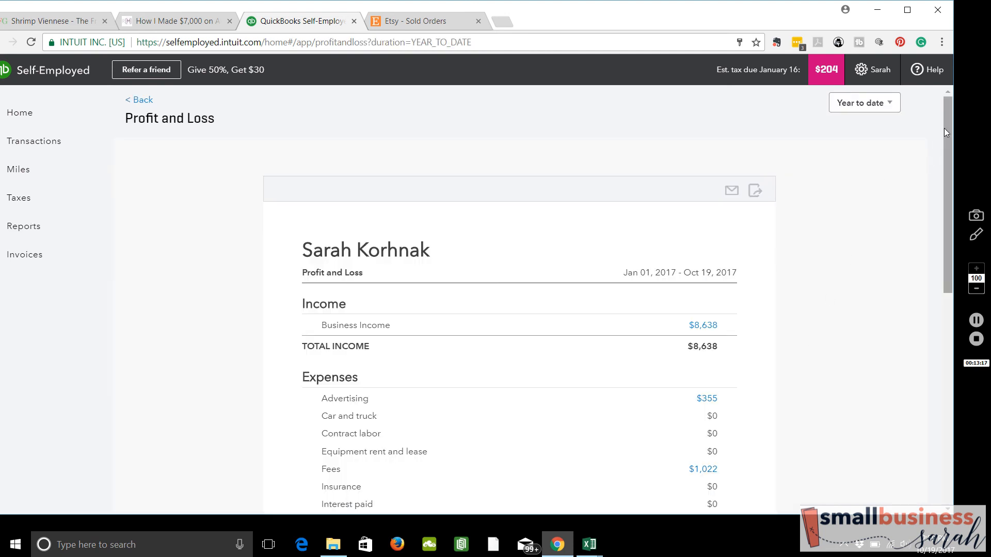
drag(948, 123, 940, 176)
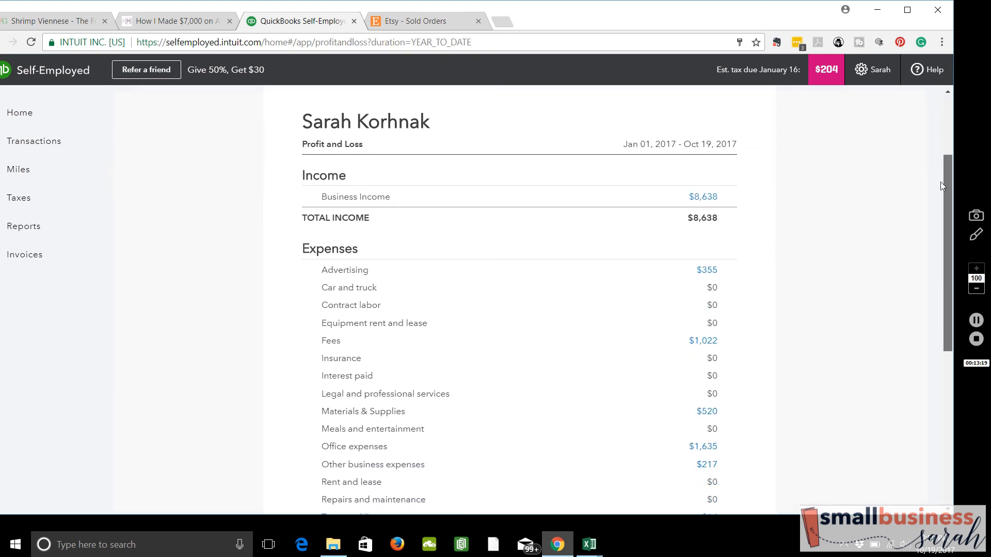
drag(940, 181, 933, 191)
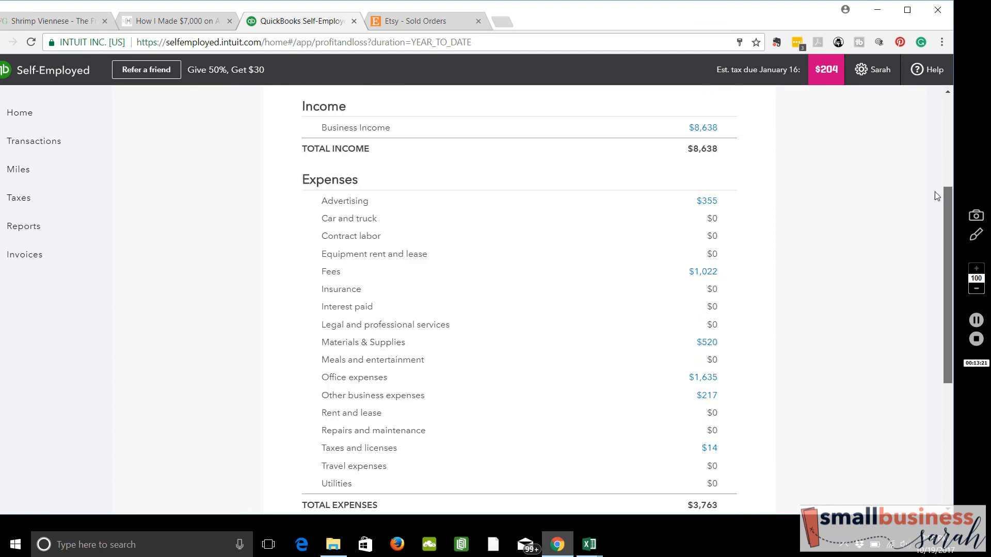
mouse_move(934, 191)
mouse_down()
mouse_move(934, 270)
mouse_move(943, 199)
mouse_up()
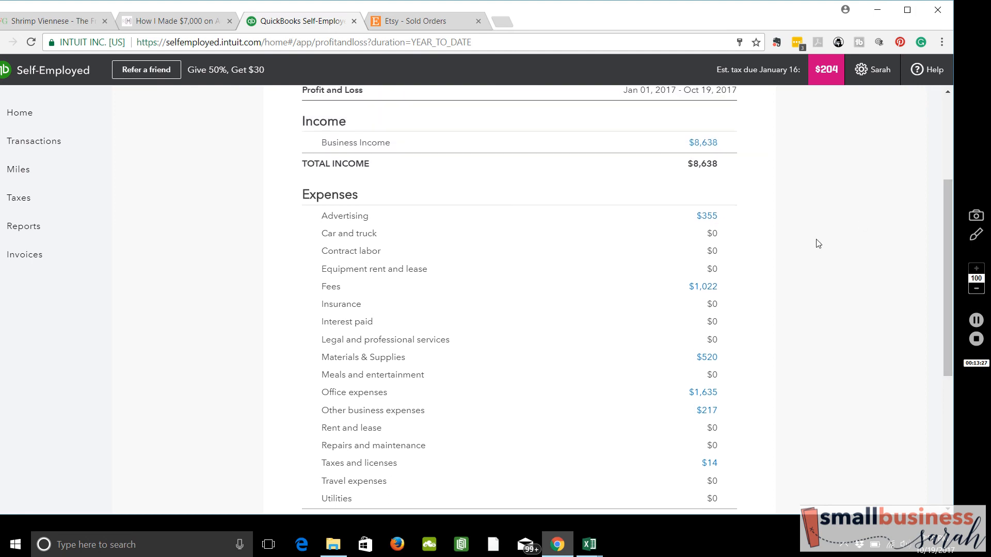
click(704, 287)
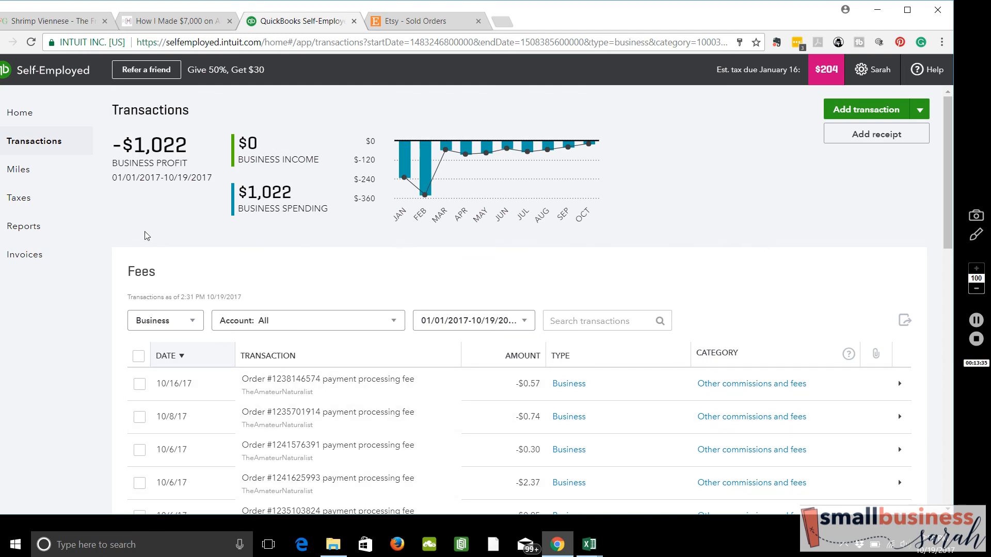
click(11, 43)
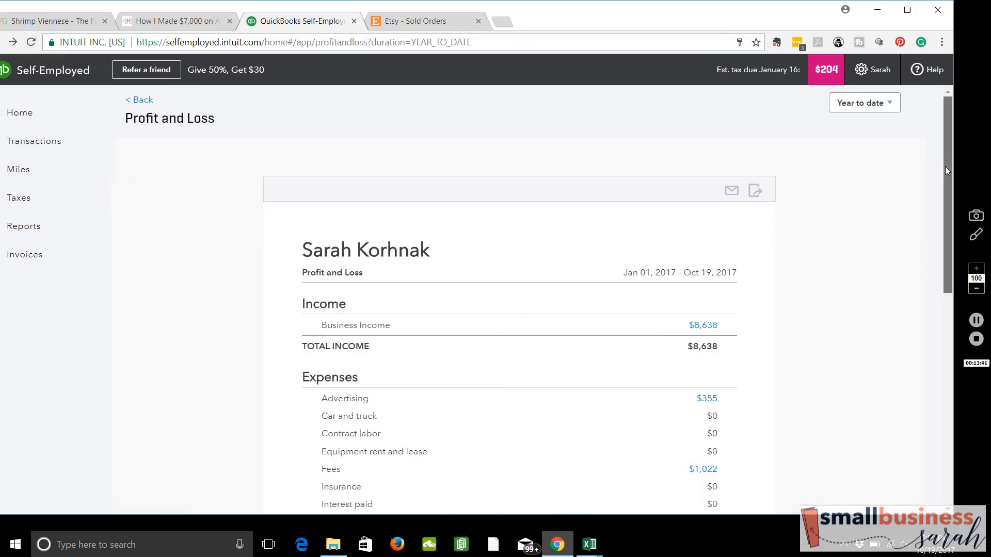
drag(951, 174, 862, 288)
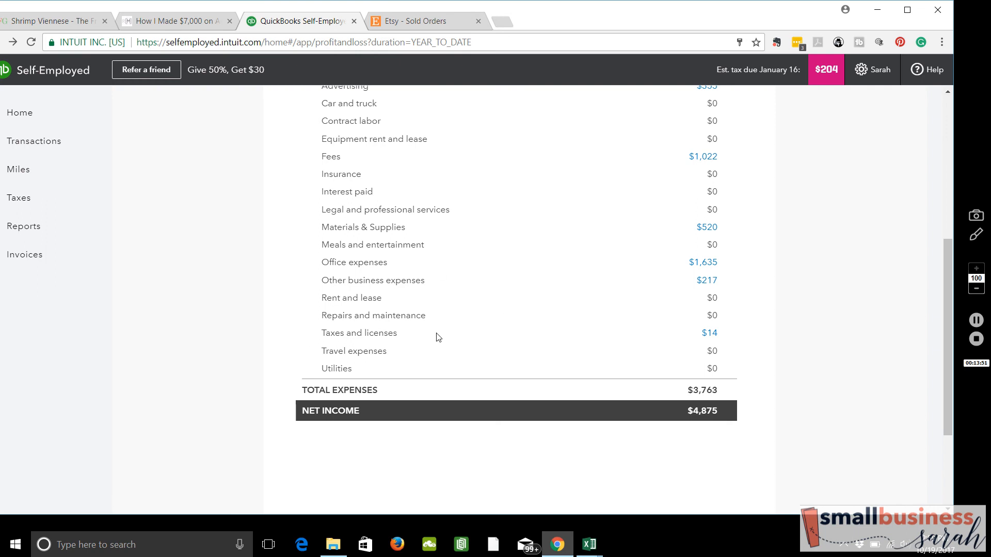
- Return via Reports to the Home dashboard showing profit, expenses and tax savings
click(31, 231)
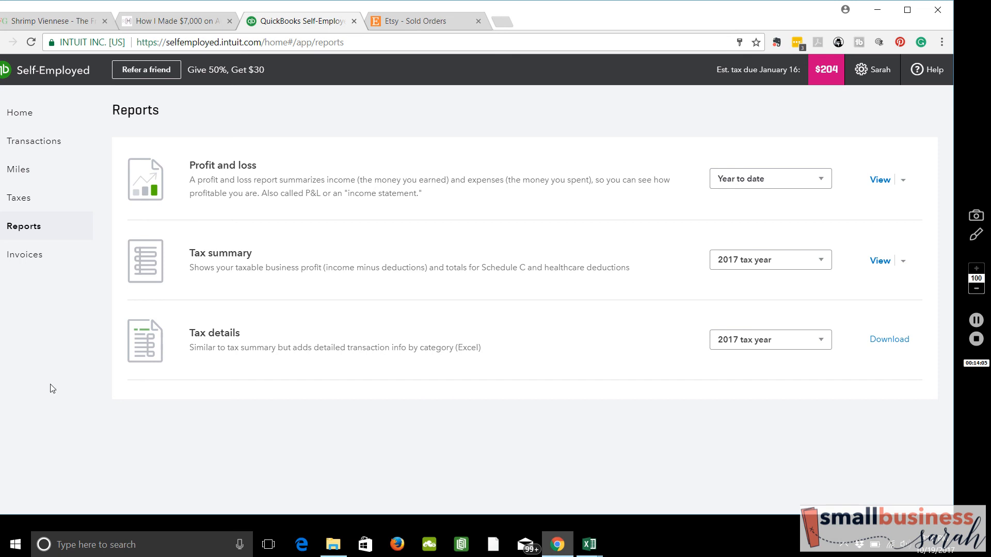
click(39, 120)
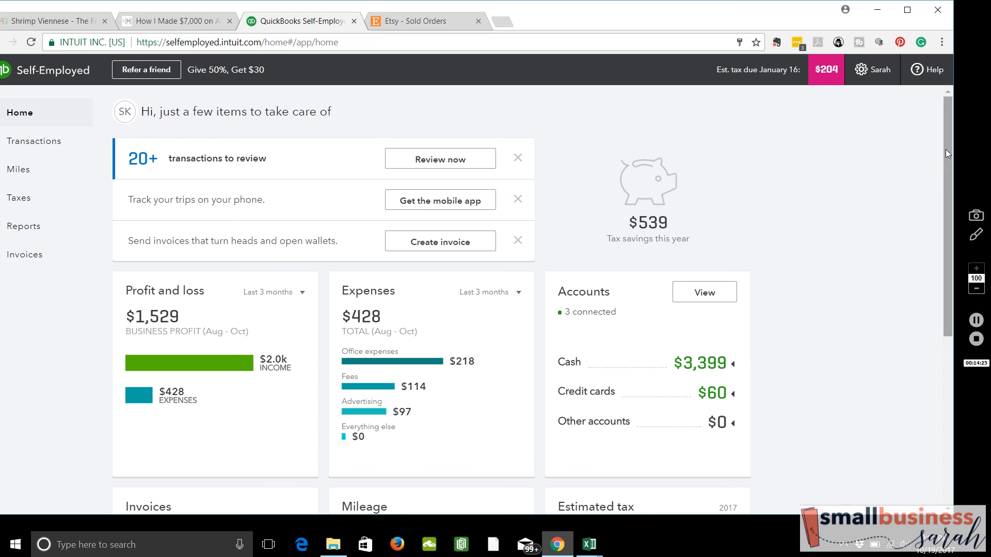
drag(946, 149, 939, 322)
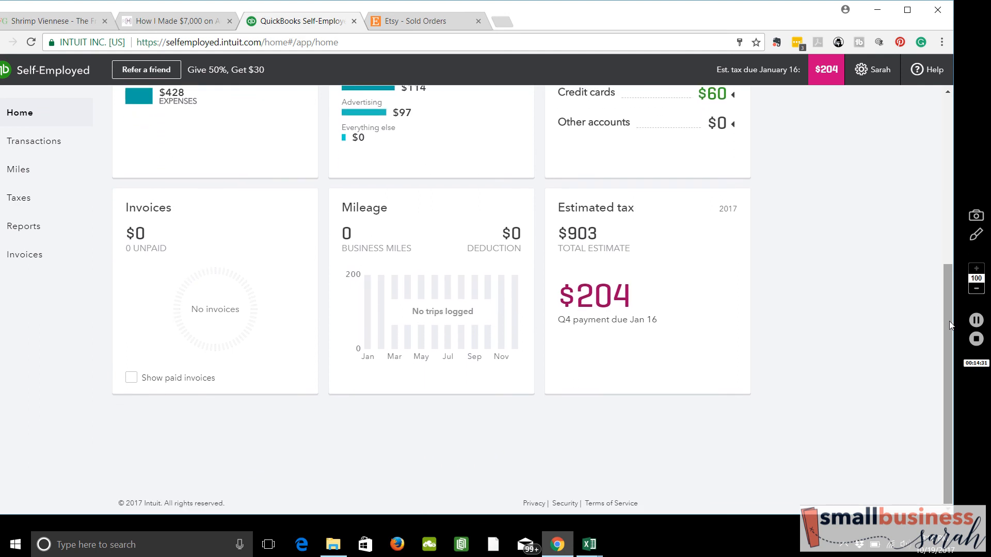
drag(950, 323, 941, 138)
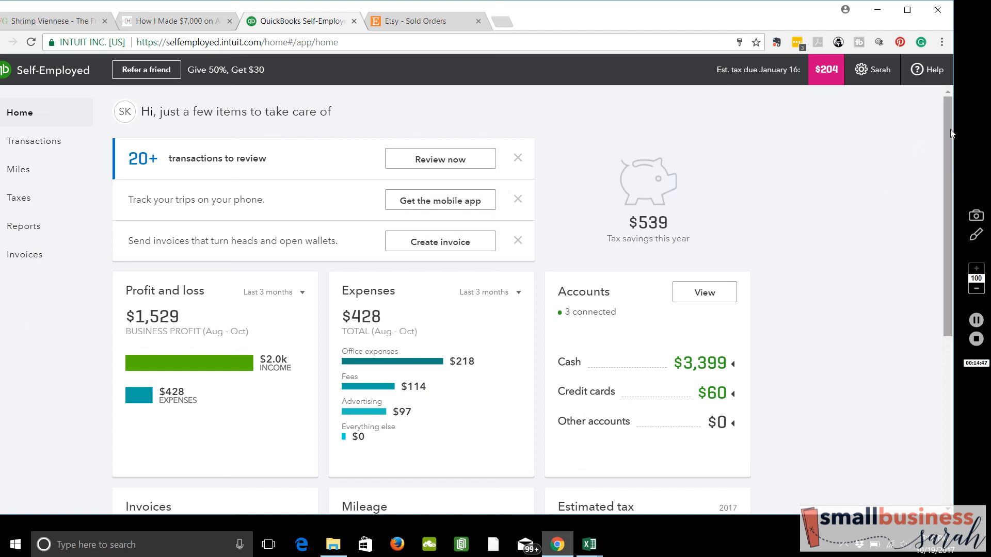
- Go to the Transactions list of Etsy sales, fees and deposits
click(72, 148)
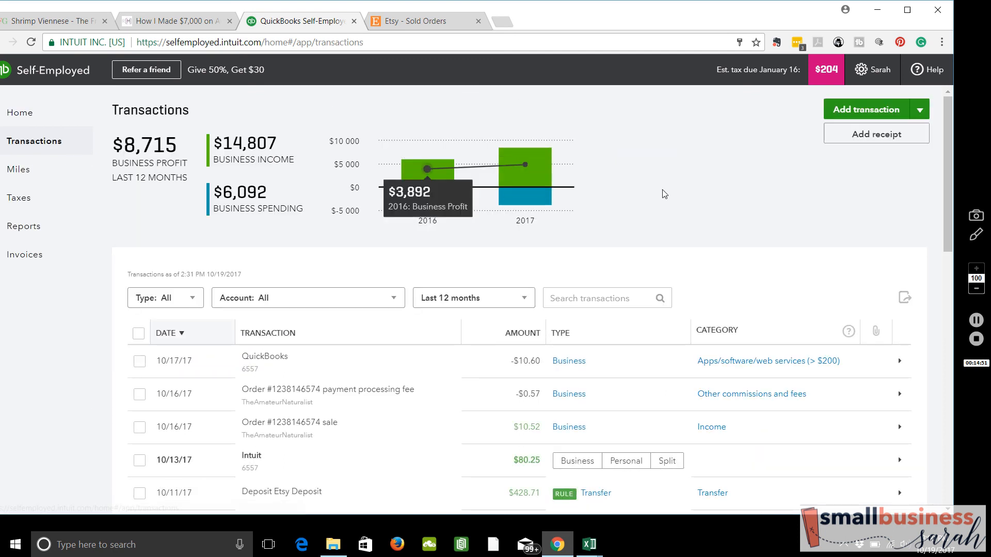
drag(947, 157, 943, 237)
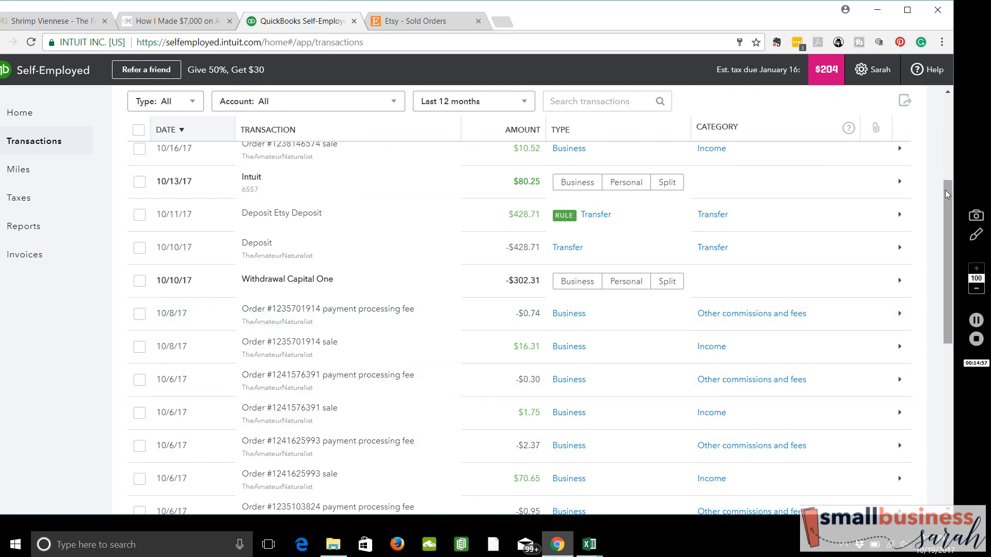
drag(946, 200, 950, 333)
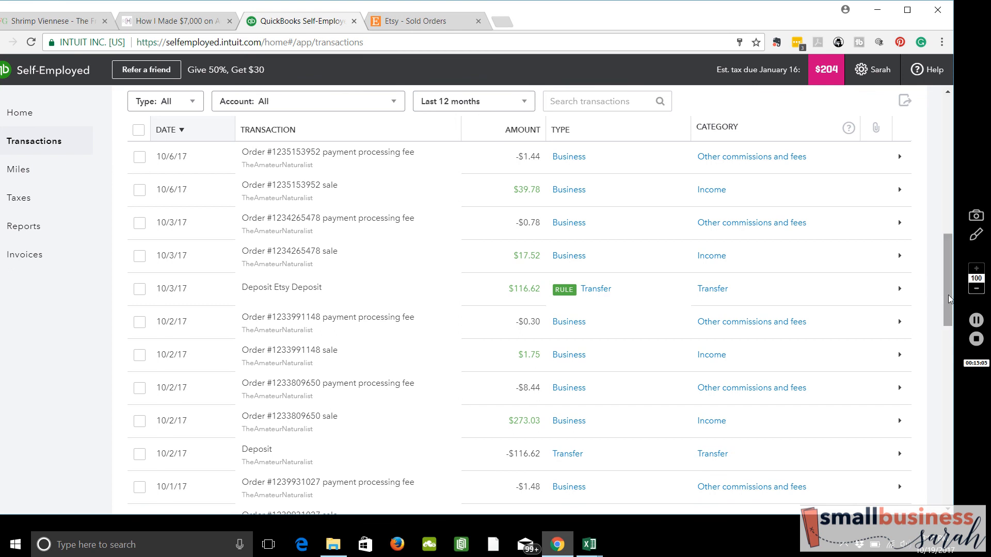
drag(948, 297, 946, 256)
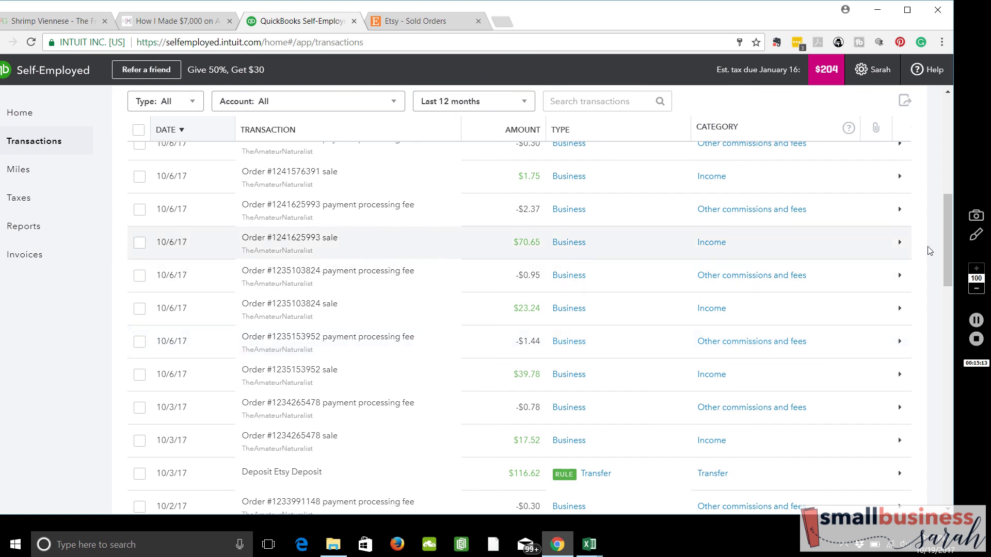
drag(950, 244, 942, 165)
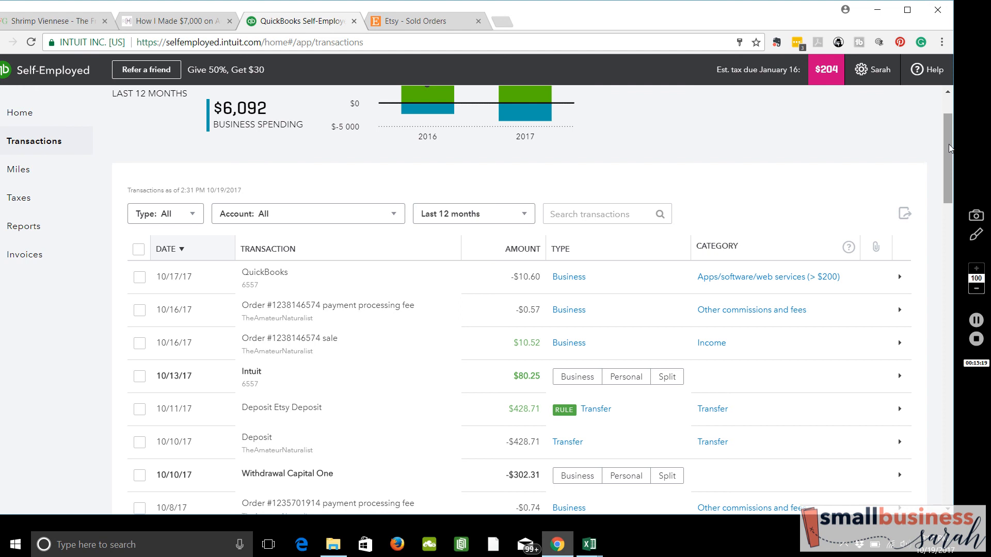
drag(949, 142, 948, 153)
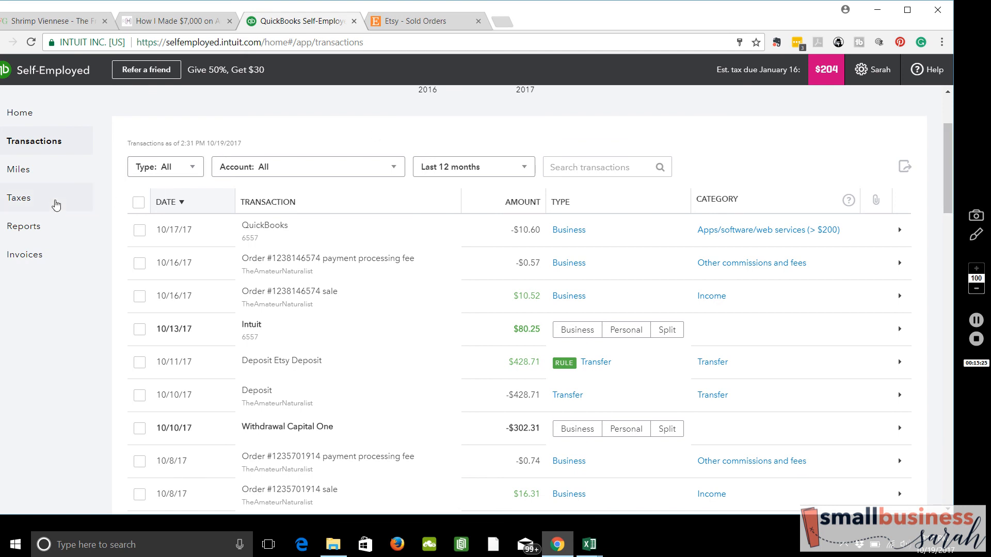
- Under Annual taxes, set the home office to 100 sq ft ($500 deduction), cutting Q4 estimated tax from $204 to $166
click(57, 205)
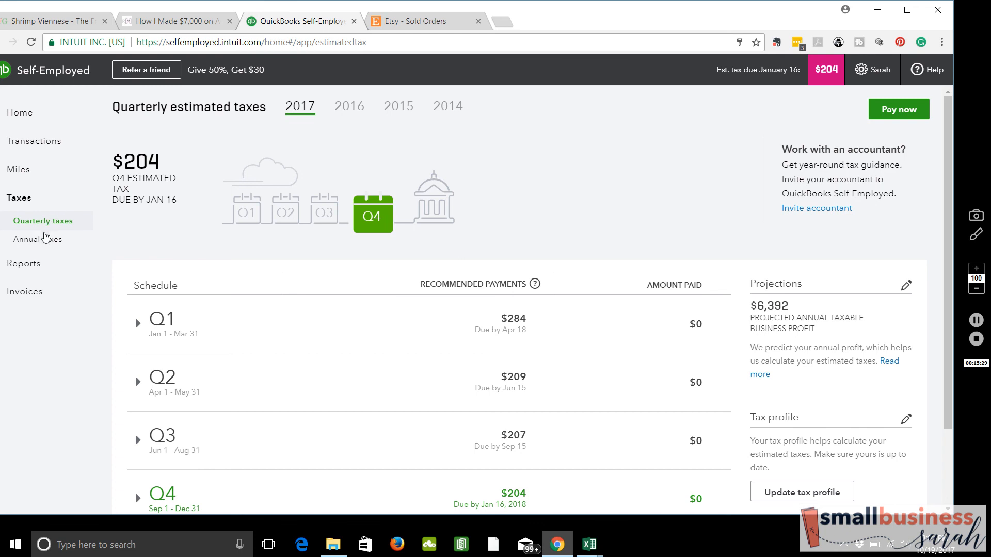
click(46, 242)
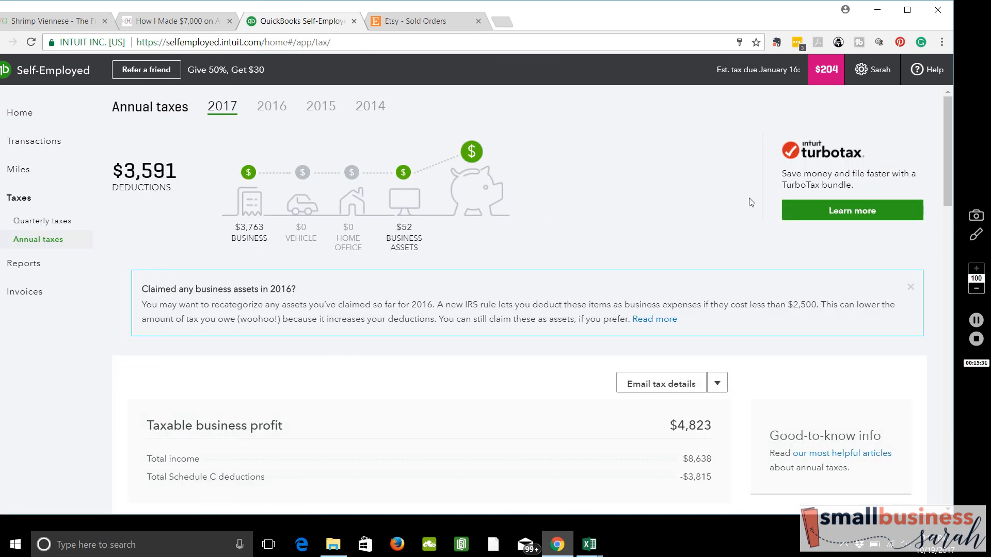
drag(951, 119, 948, 248)
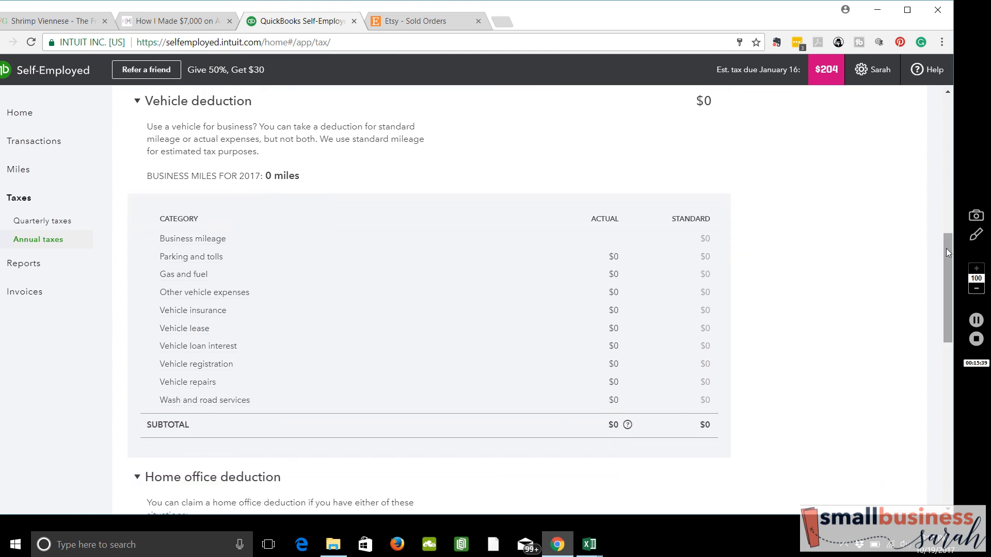
drag(948, 286, 944, 333)
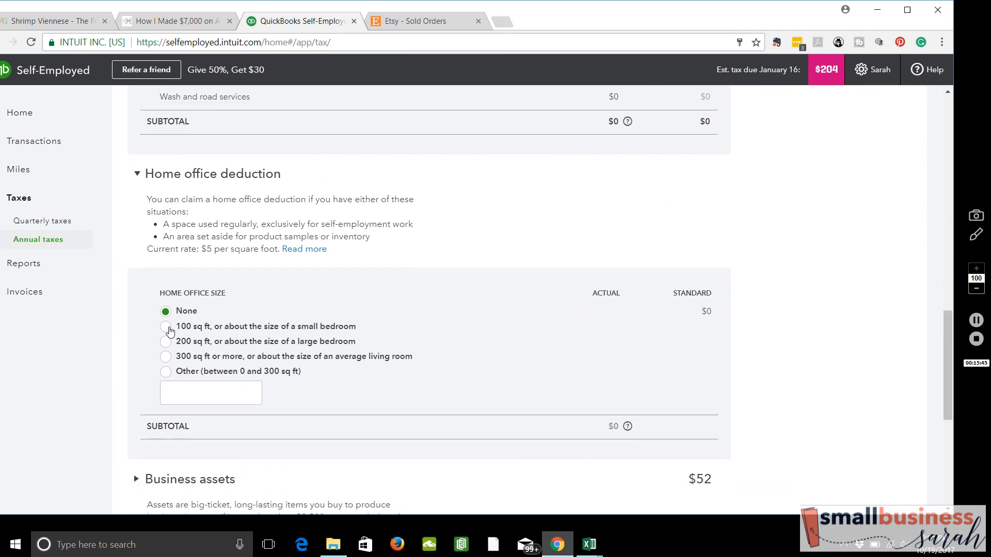
click(165, 327)
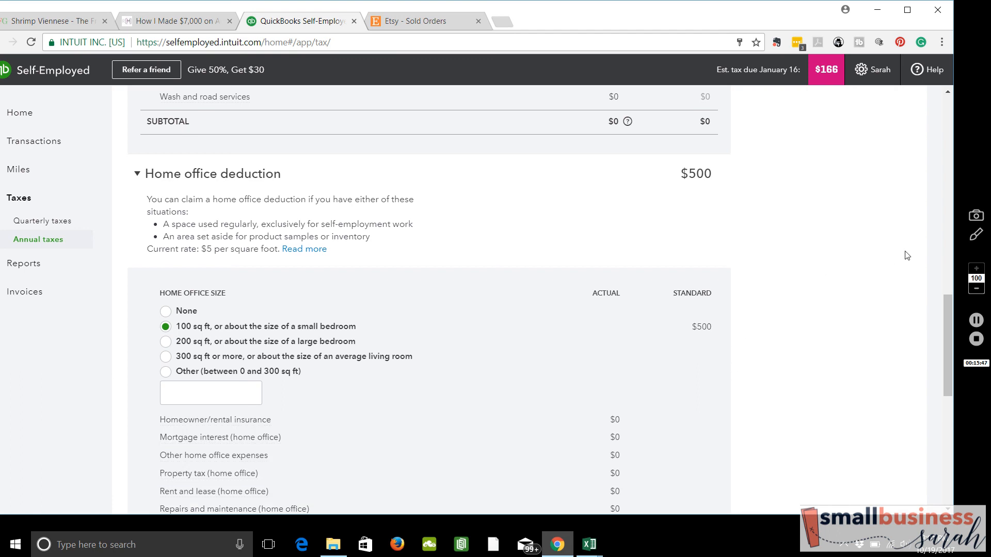
drag(945, 310, 955, 430)
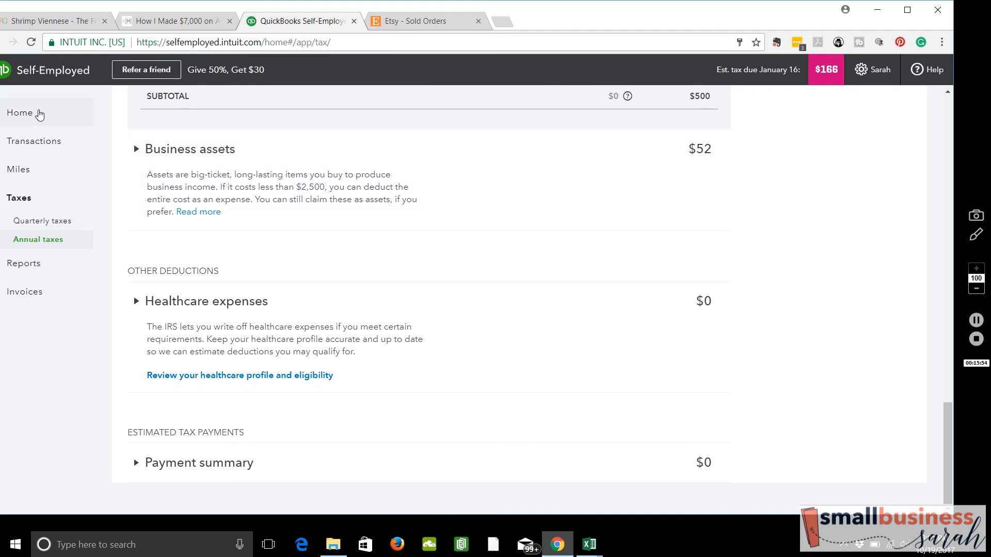
- Return to the Home dashboard showing $598 tax savings and $166 estimated tax due January 16
click(40, 114)
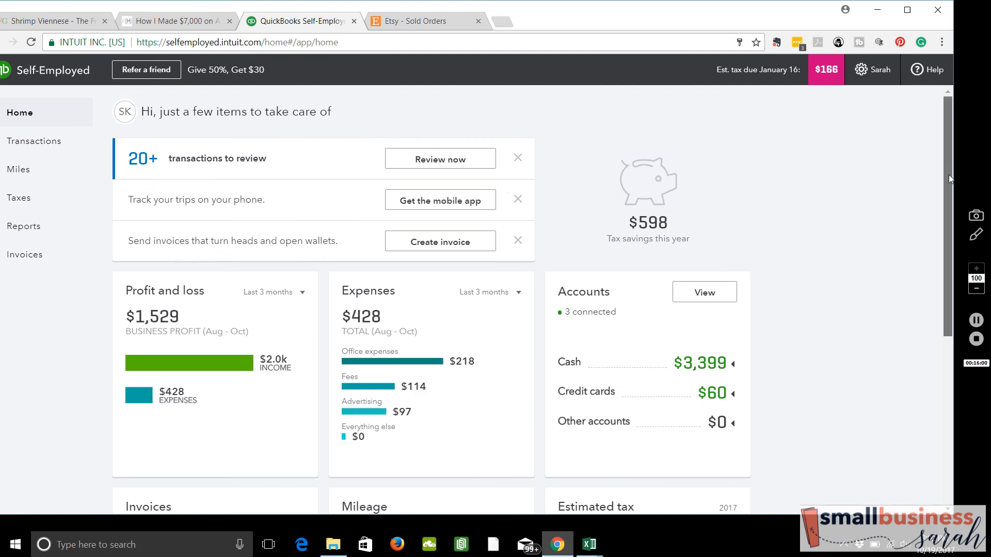
drag(948, 174, 942, 246)
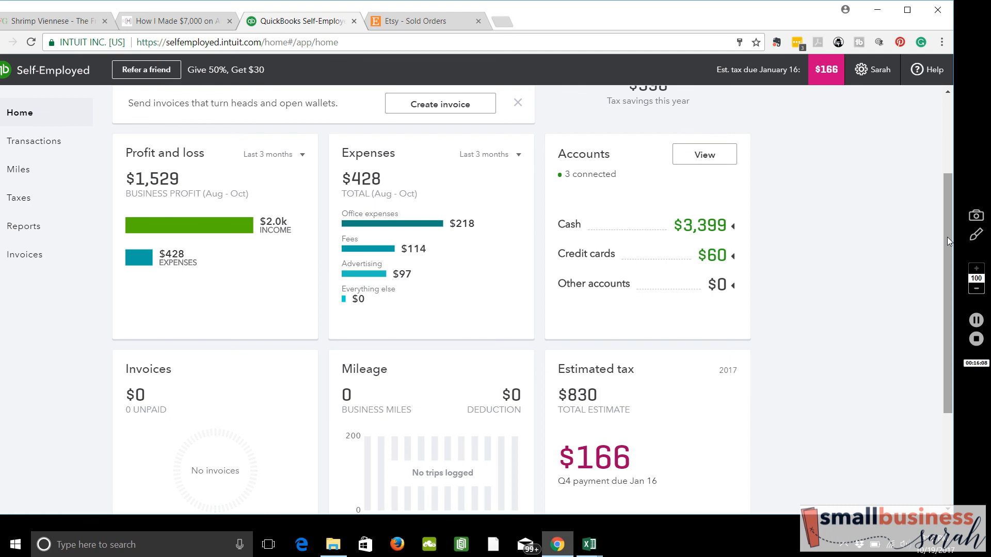
drag(946, 237, 950, 221)
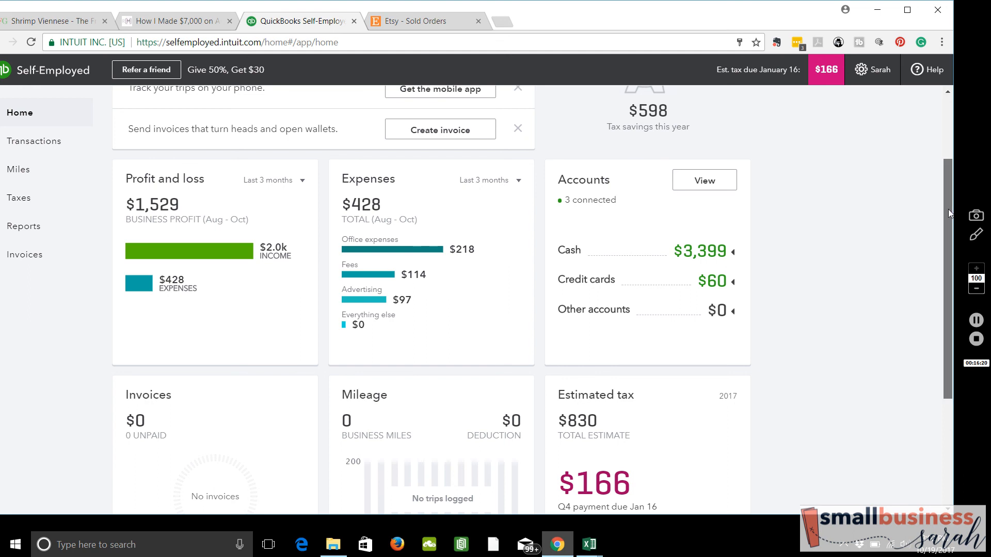
mouse_move(948, 209)
mouse_down()
mouse_move(939, 253)
mouse_move(952, 140)
mouse_up()
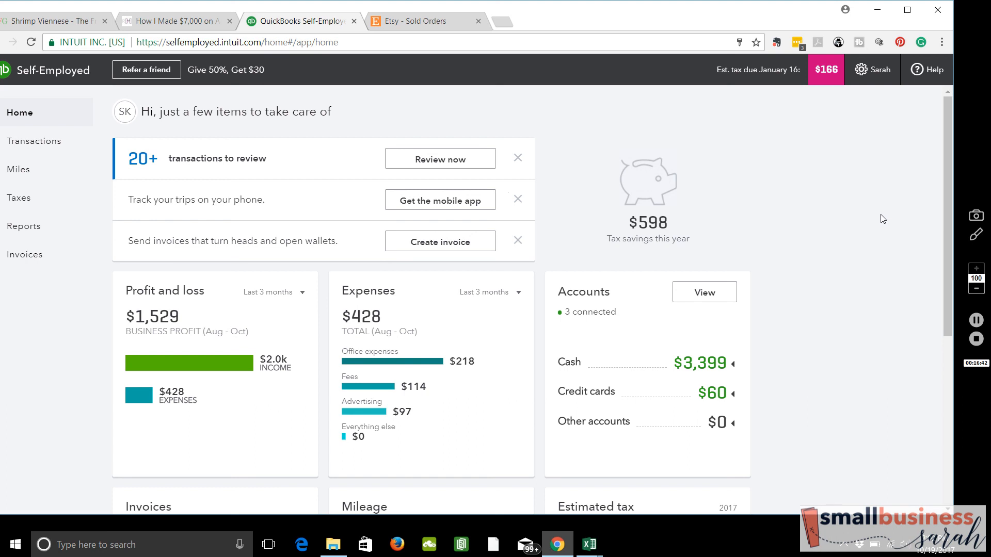
mouse_move(948, 149)
mouse_down()
mouse_move(948, 196)
mouse_move(948, 117)
mouse_up()
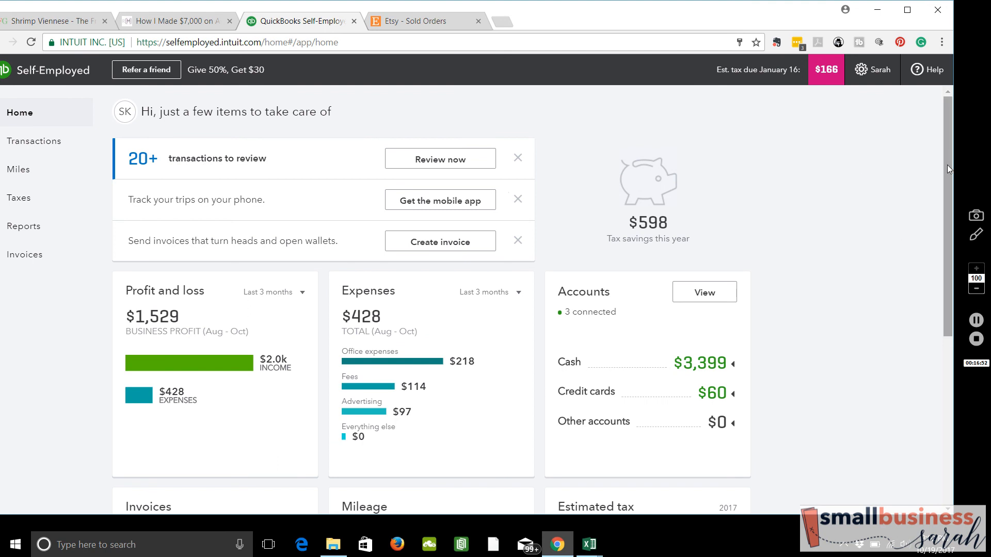
drag(947, 165, 947, 116)
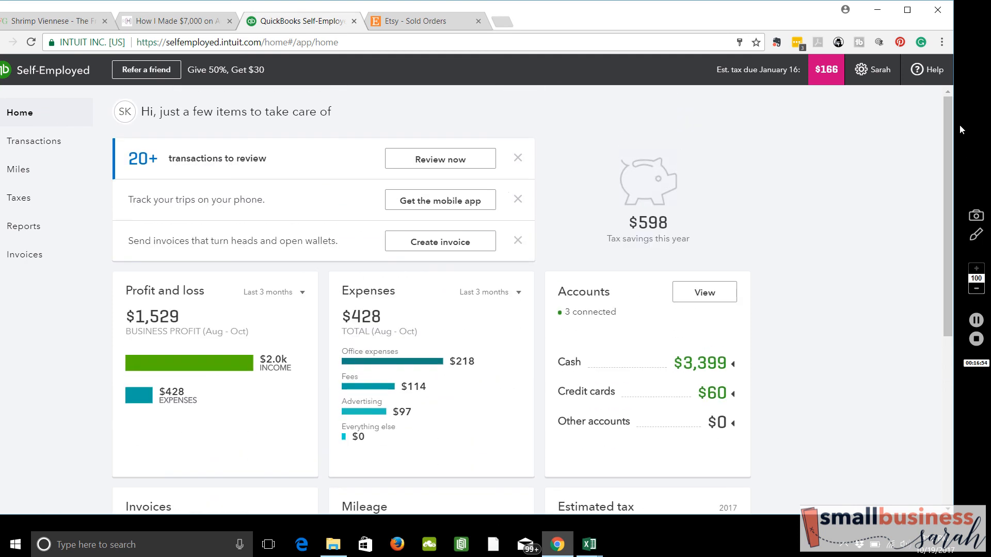